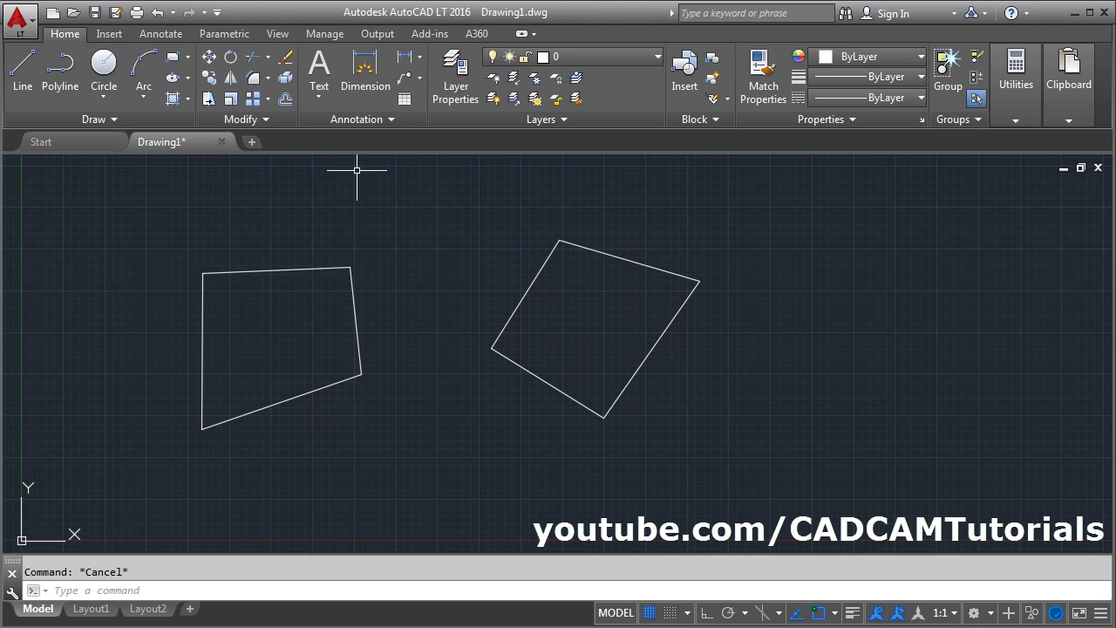
Set the tilted square polyline's width to 0.2 with Edit Polyline.
left_click(260, 119)
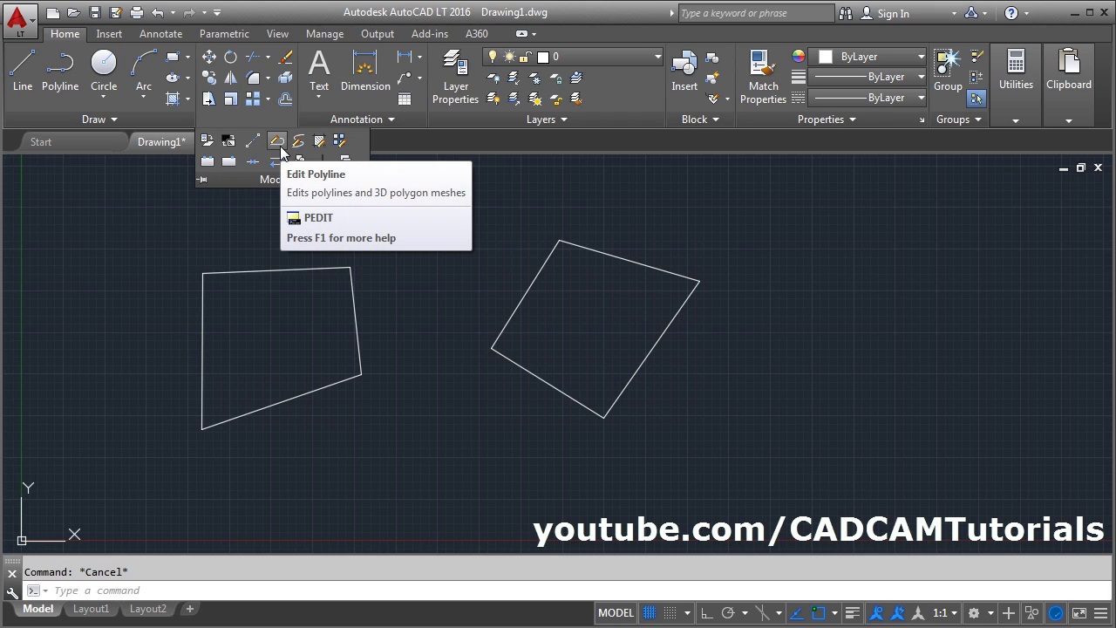
left_click(276, 143)
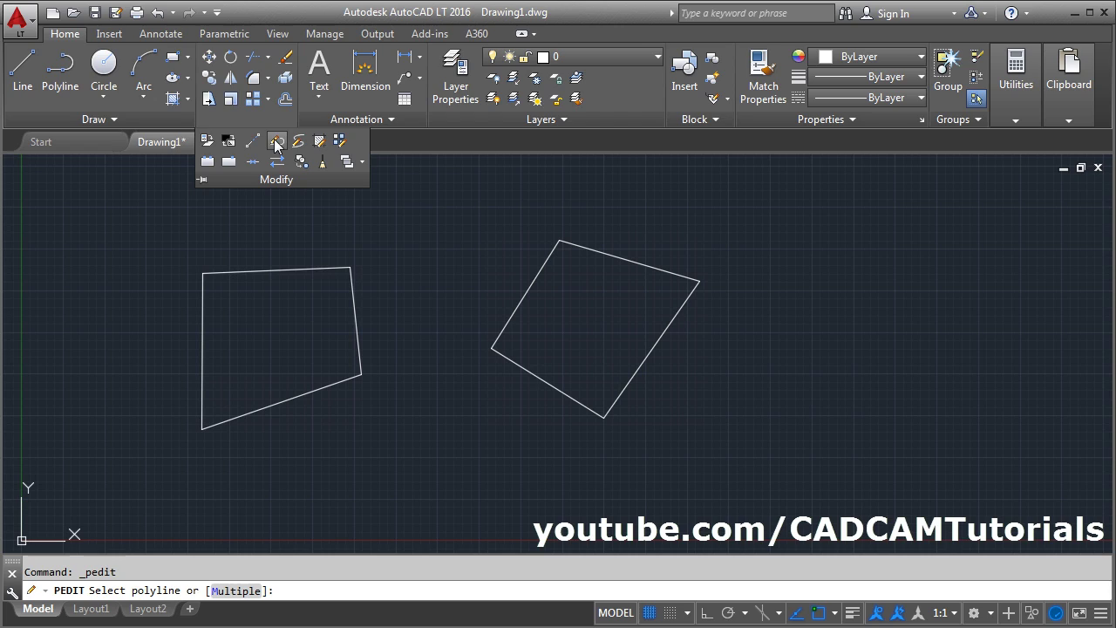
left_click(528, 372)
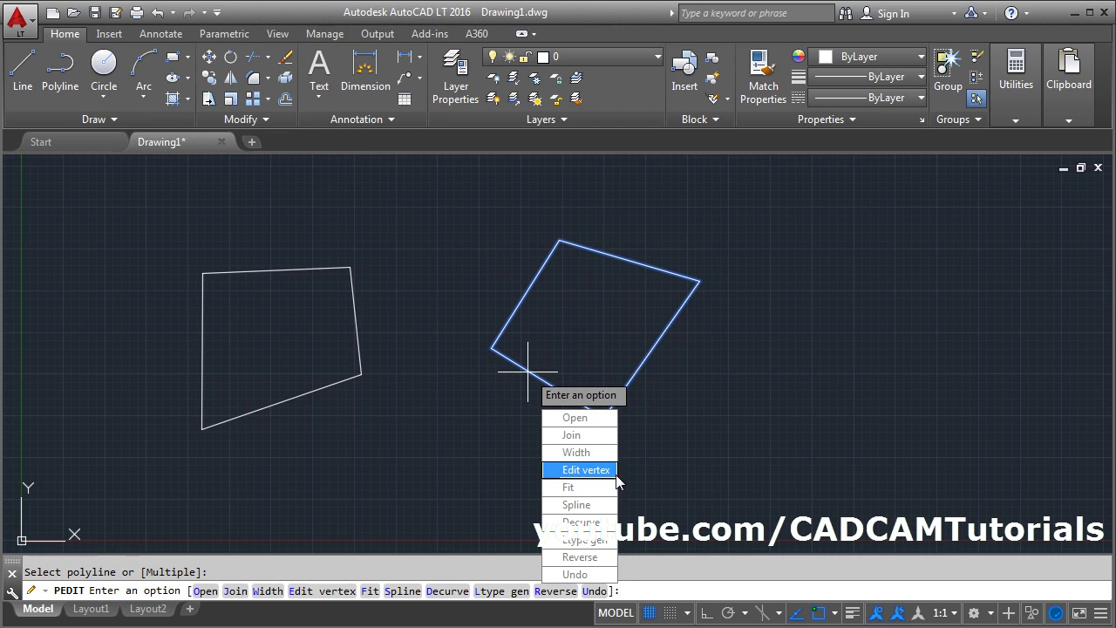
left_click(577, 452)
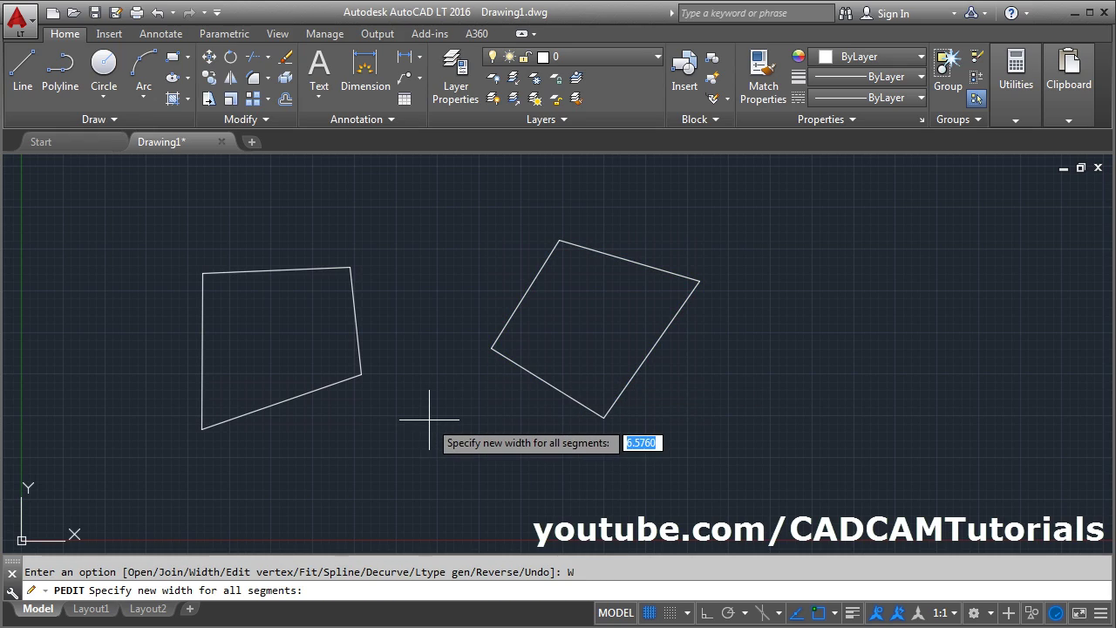
type(".2")
key("Return")
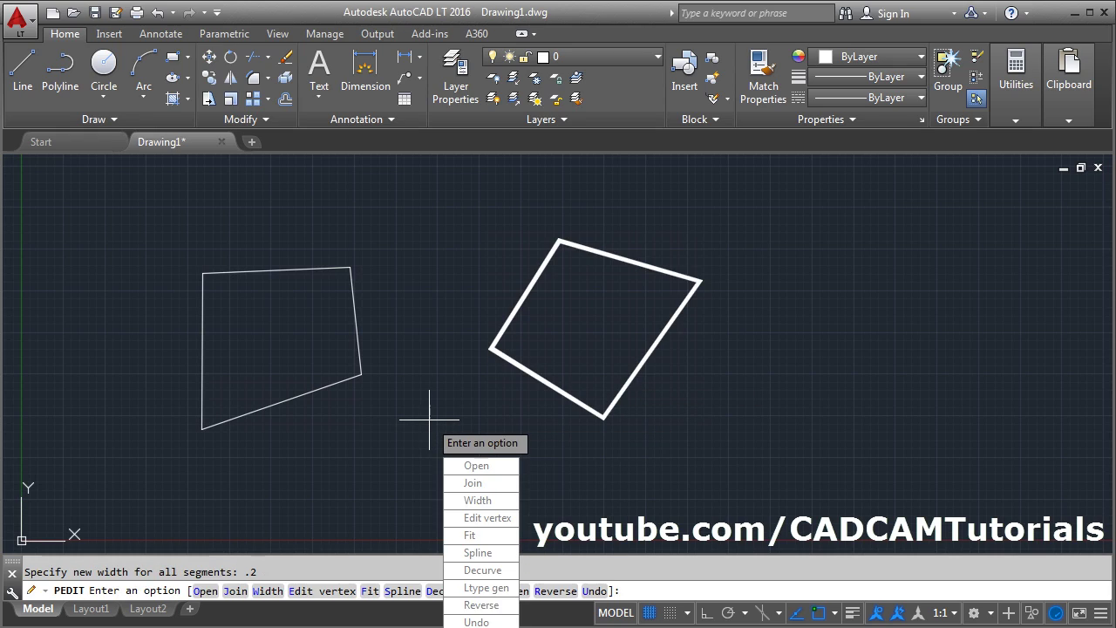
key("Escape")
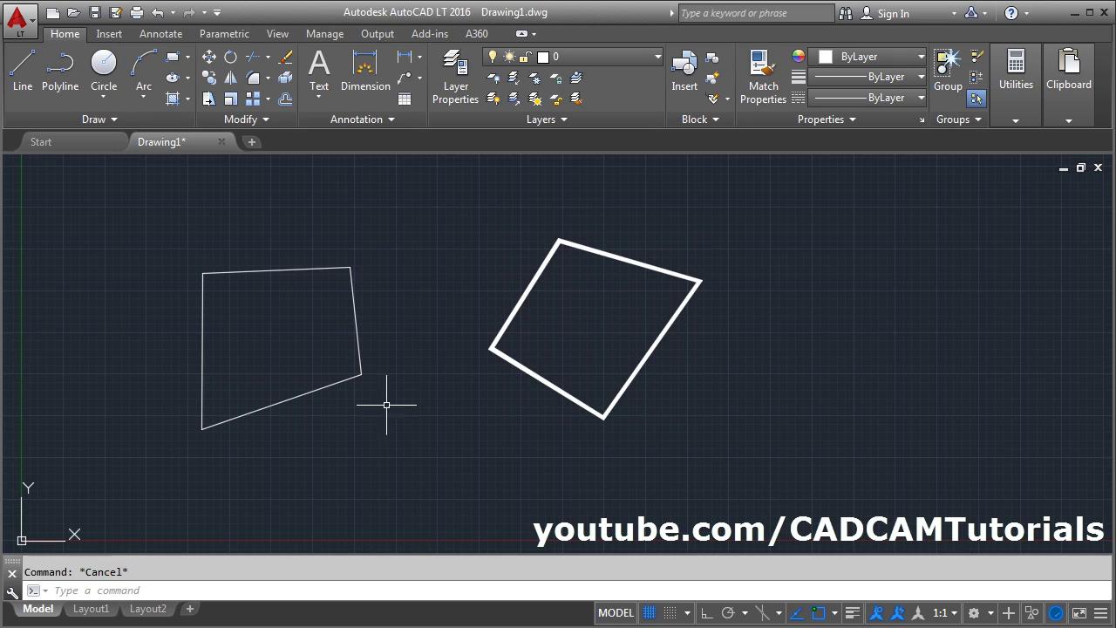
left_click(1011, 112)
left_click(1023, 177)
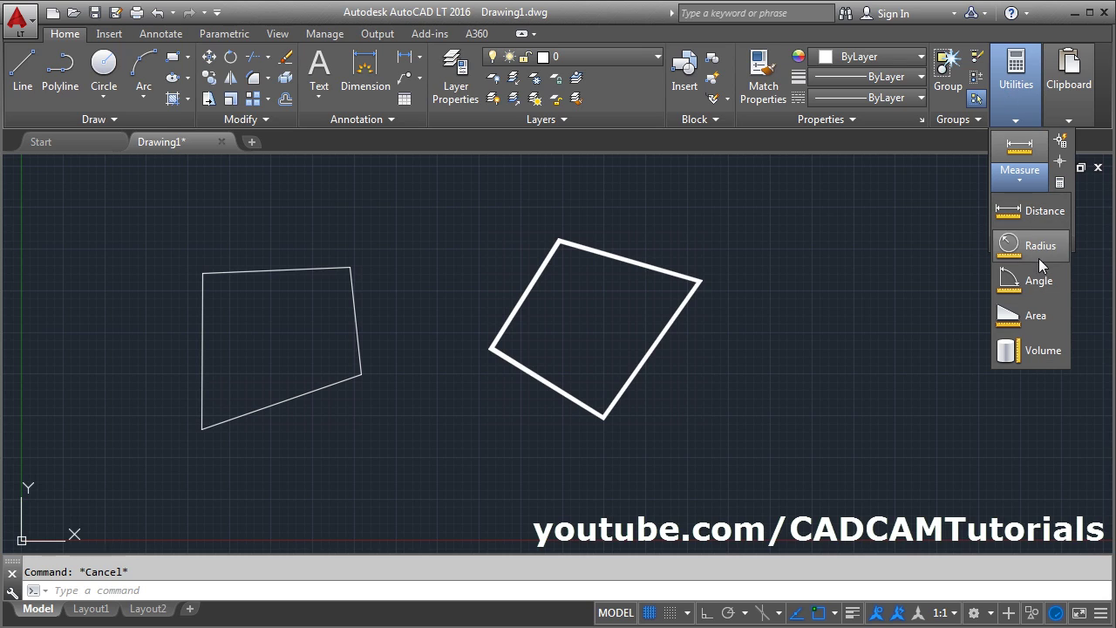
left_click(1033, 317)
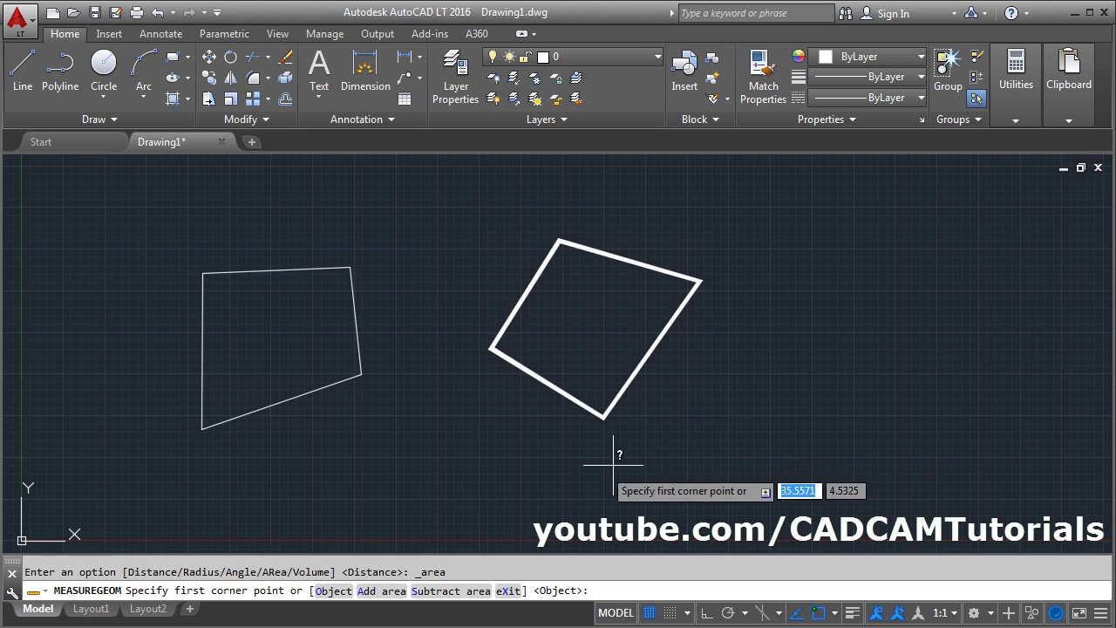
left_click(328, 592)
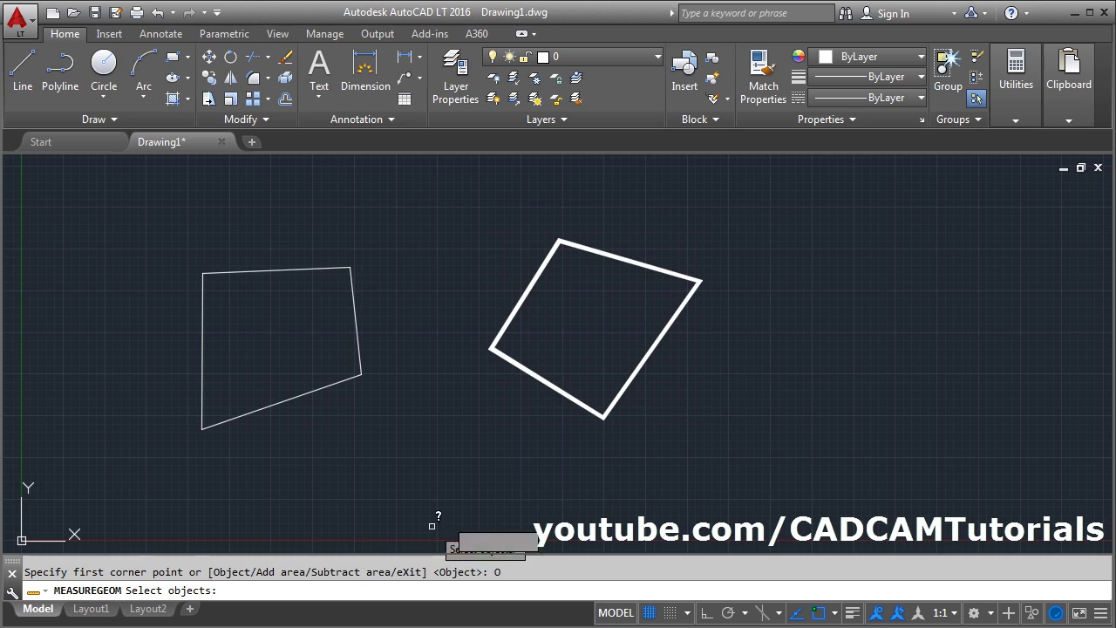
left_click(551, 389)
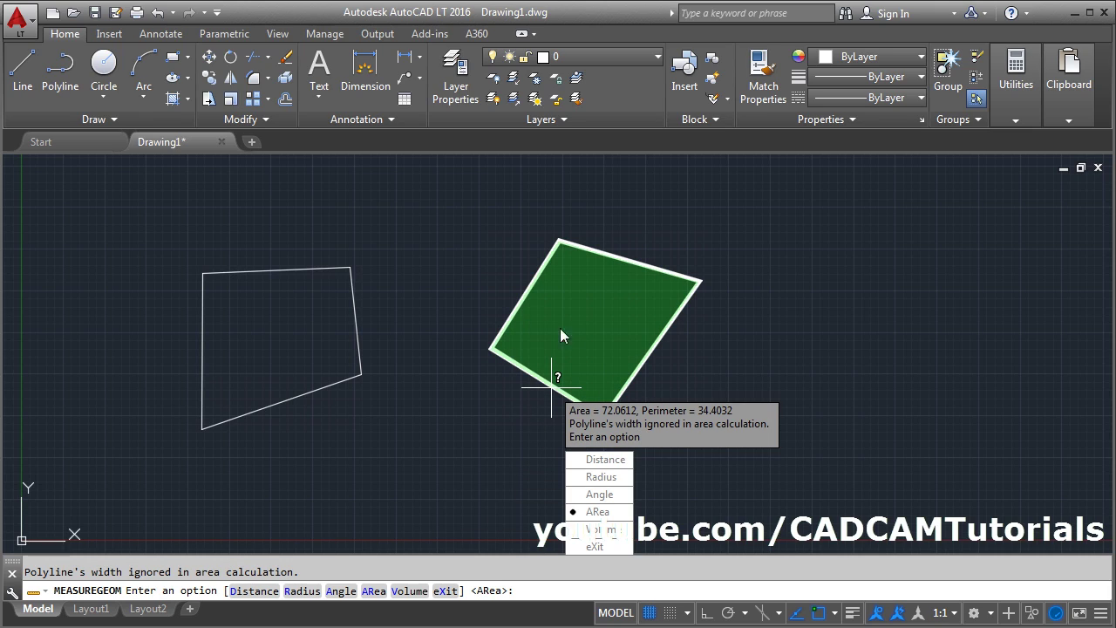
left_click(599, 546)
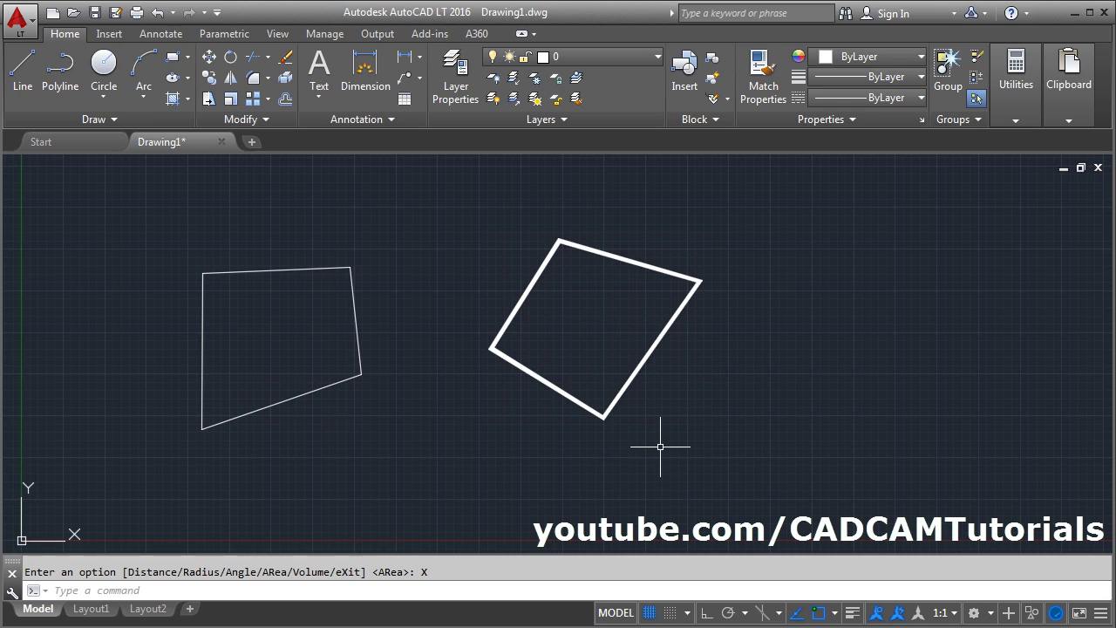
type("E")
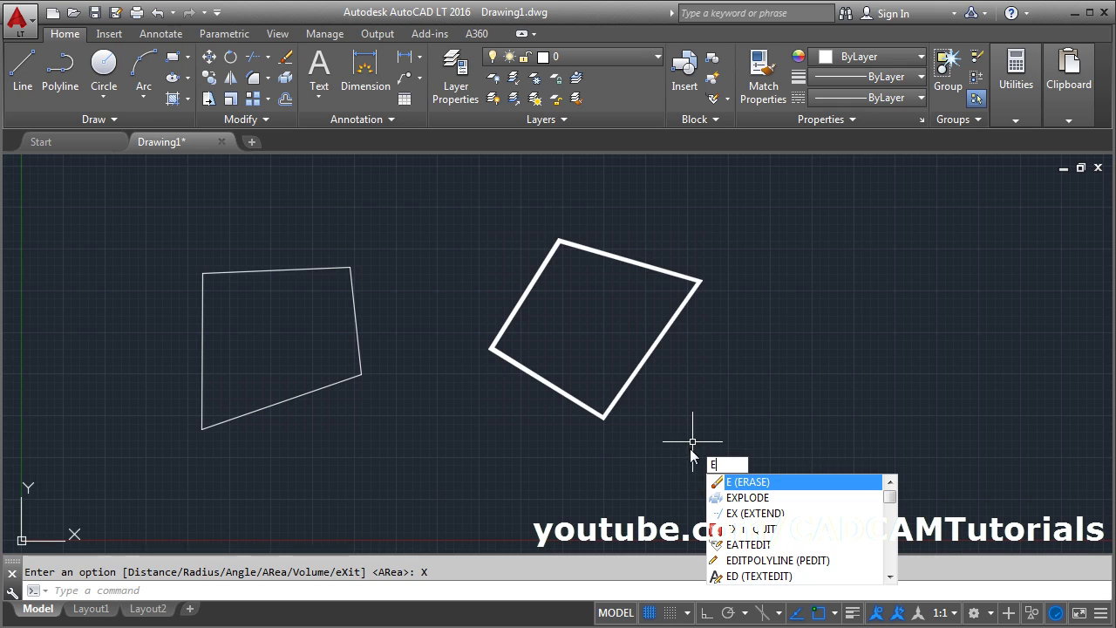
Erase both square outlines using a crossing window around them.
key("Return")
left_click(699, 451)
left_click(150, 210)
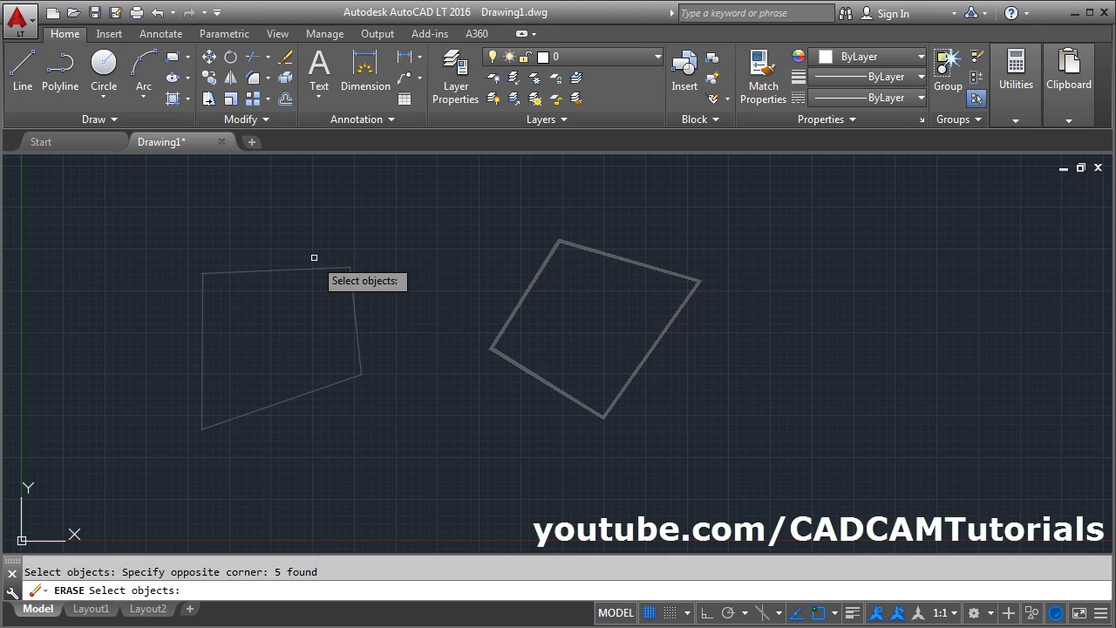
key("Return")
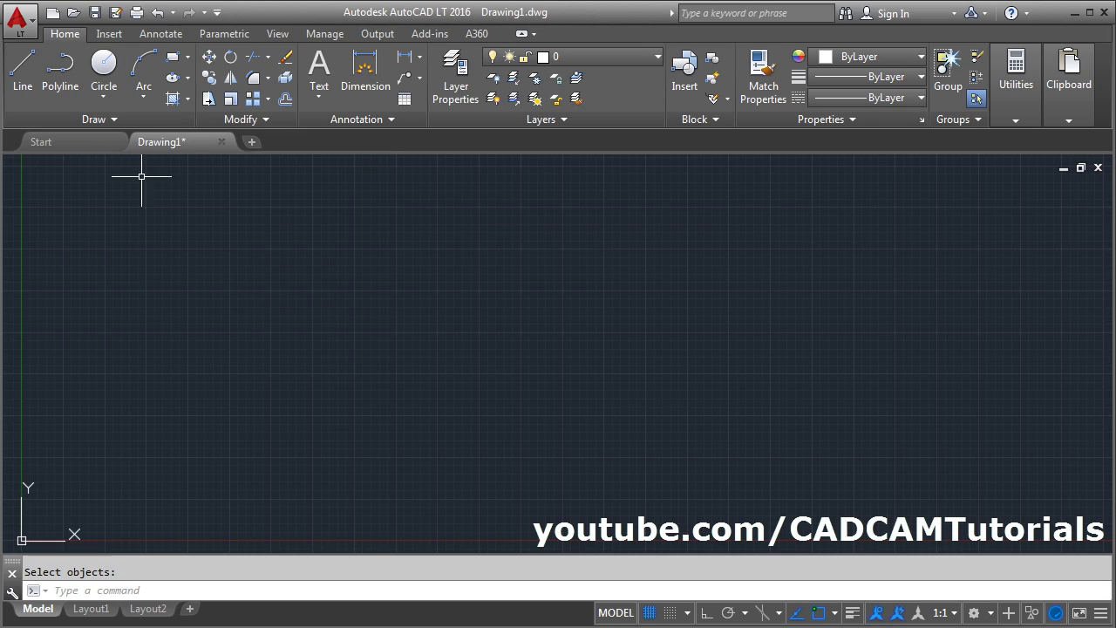
Draw a Center, Diameter circle of diameter 8 left of the drawing's middle.
left_click(104, 97)
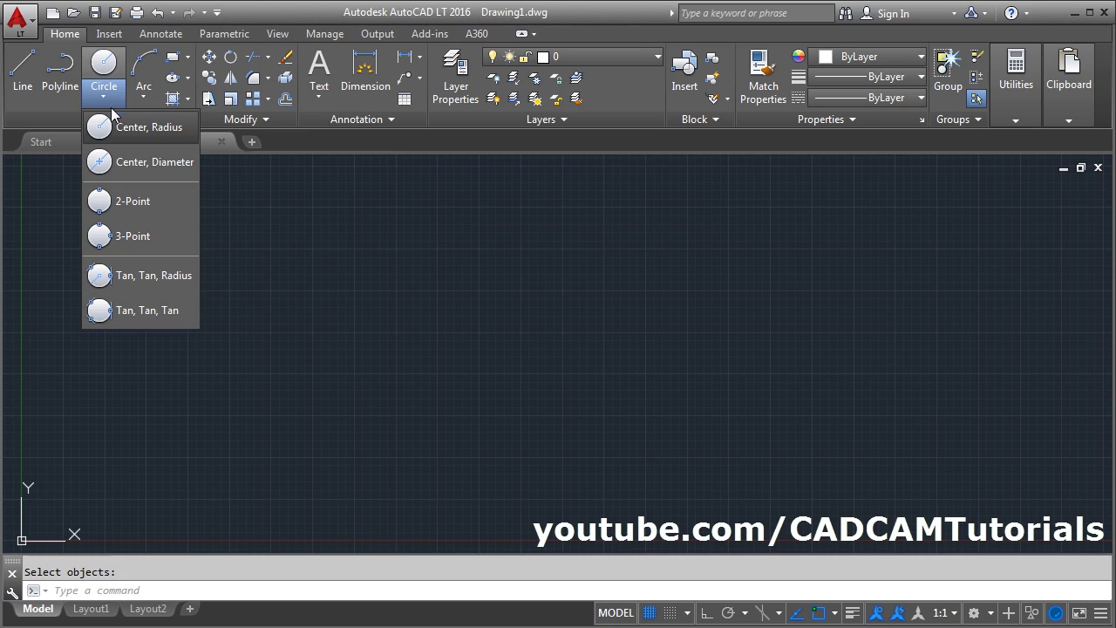
left_click(150, 174)
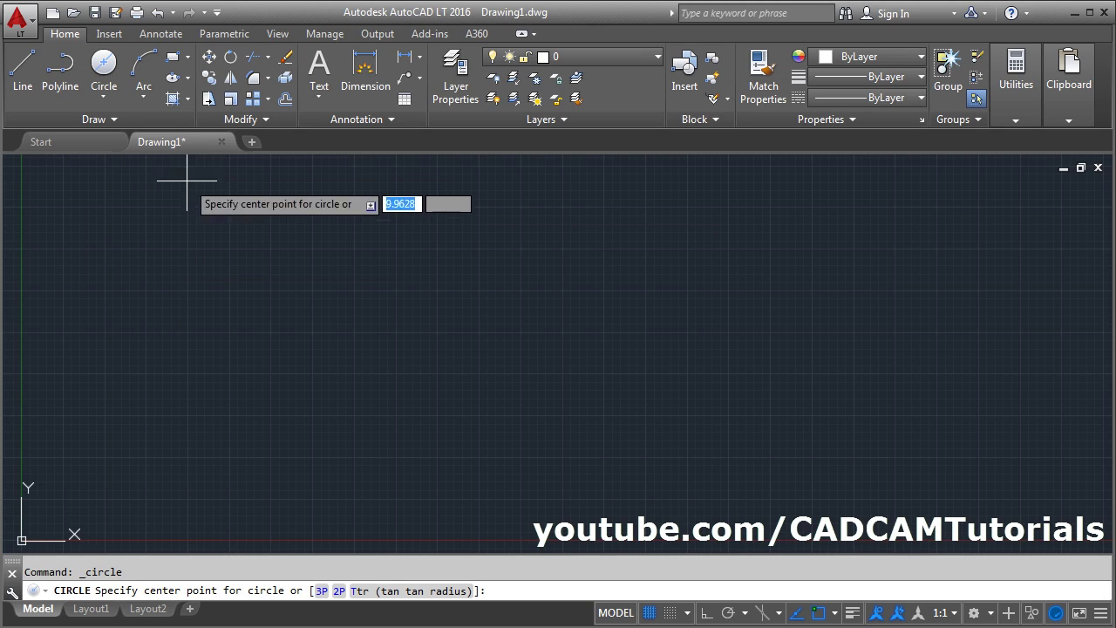
left_click(357, 338)
type("8")
key("Return")
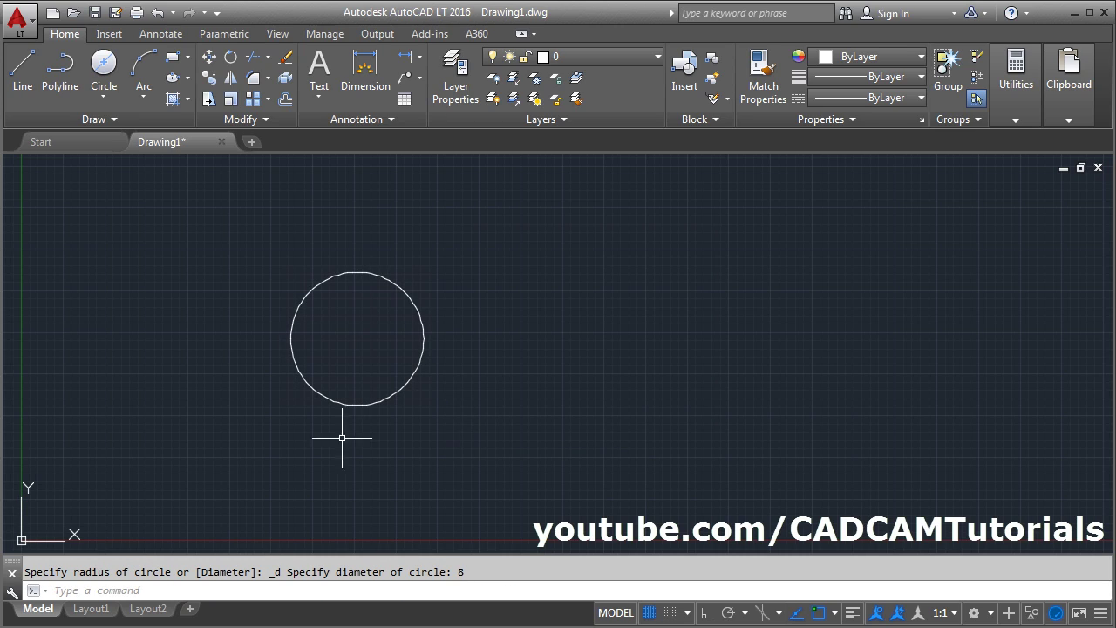
left_click(109, 100)
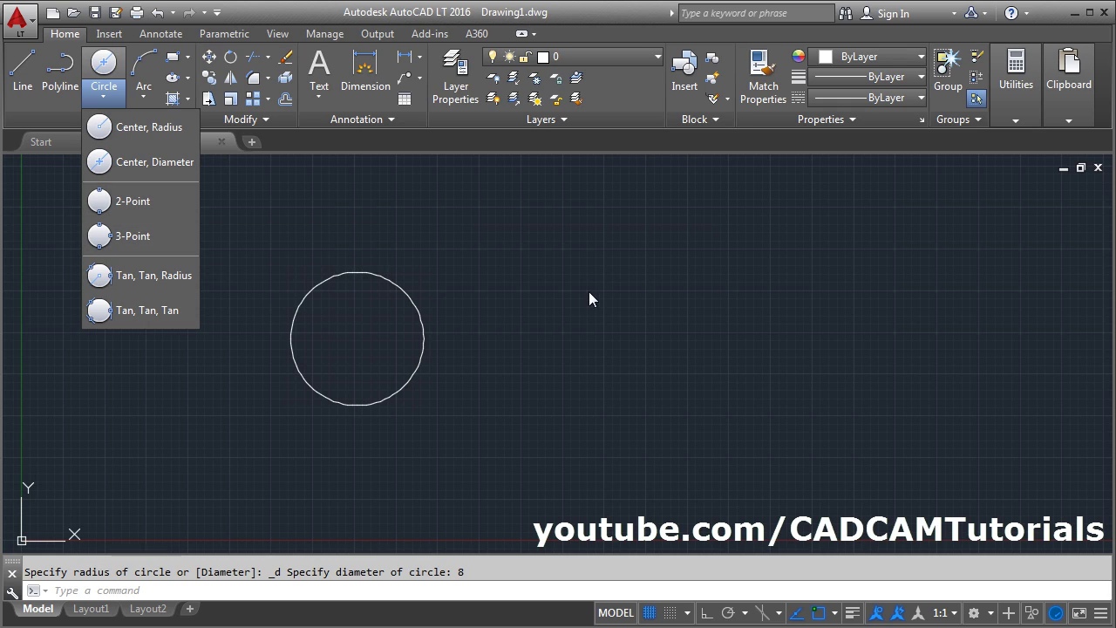
Draw a horizontal line right of the circle with Ortho on.
left_click(22, 69)
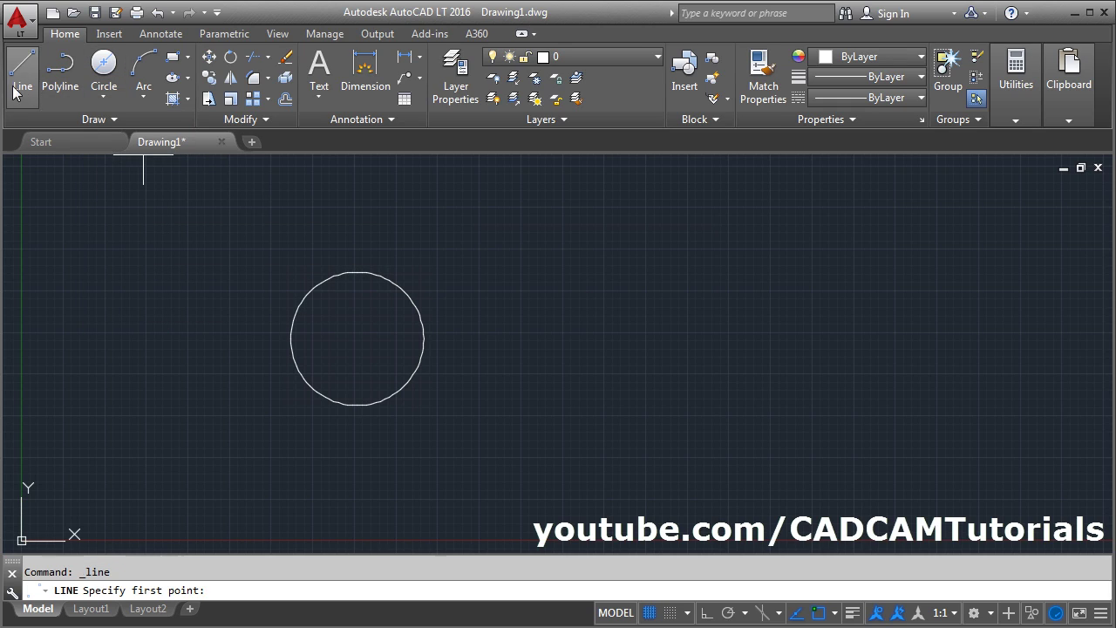
left_click(513, 260)
key("F8")
left_click(847, 260)
key("Return")
Copy the line with CO to make a parallel line directly below it.
type("co")
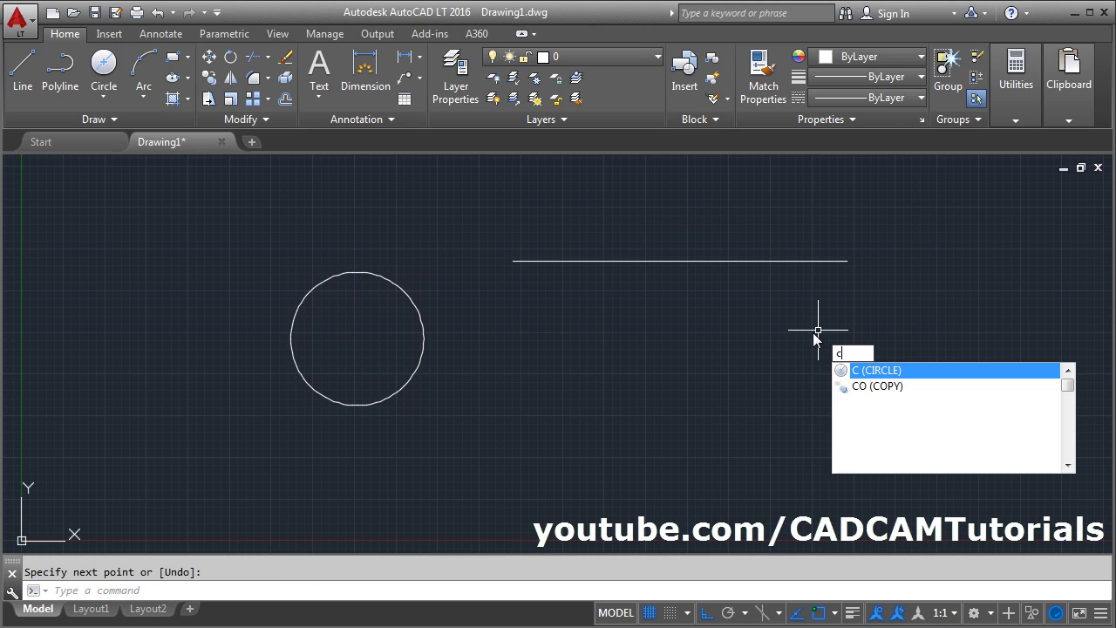
key("Return")
left_click(770, 300)
left_click(698, 219)
key("Return")
left_click(737, 319)
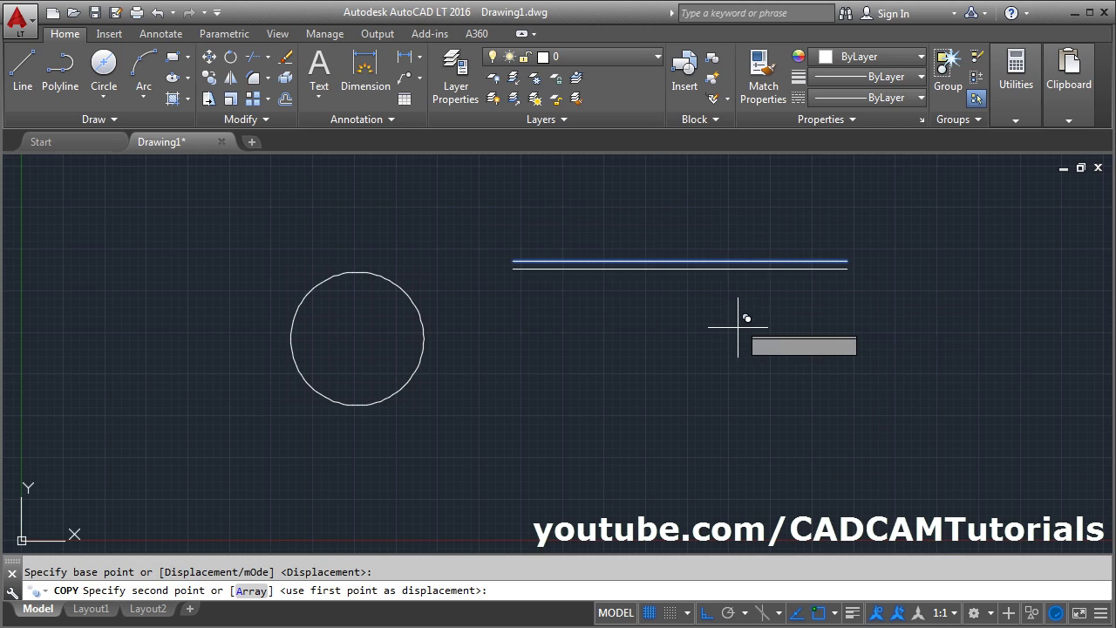
left_click(723, 413)
key("Return")
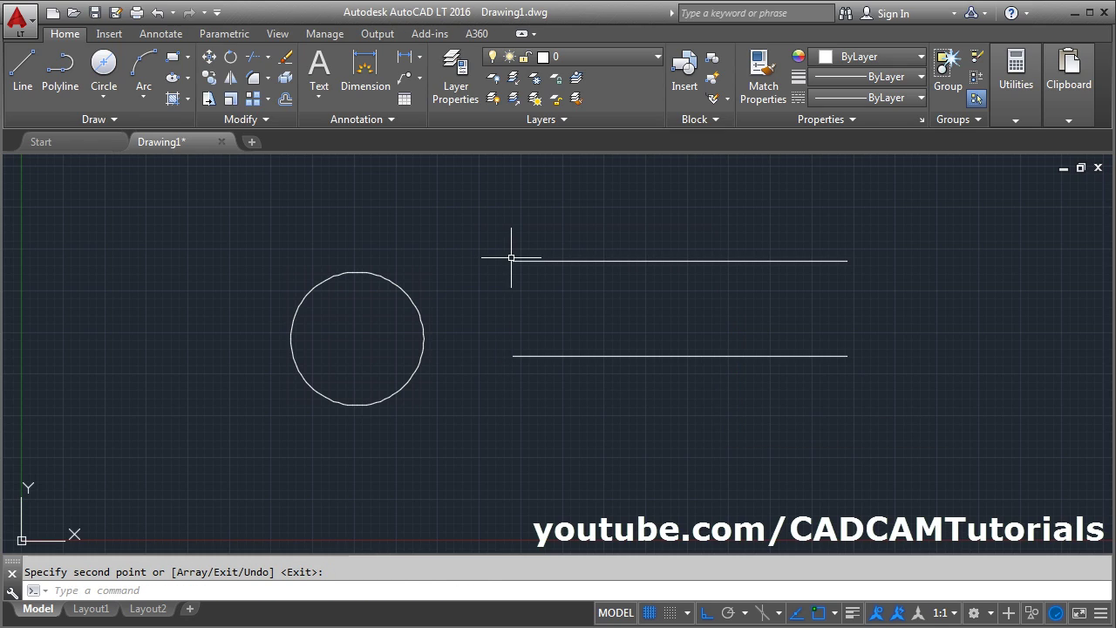
left_click(110, 103)
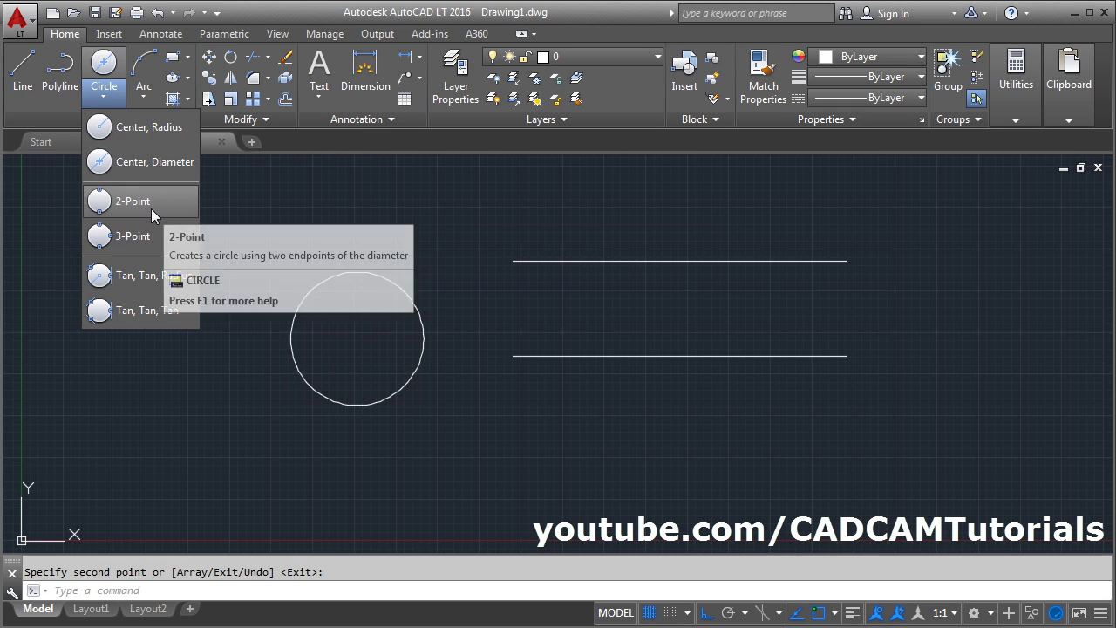
Draw a 2-Point circle between the left endpoints of the two lines.
left_click(129, 207)
left_click(513, 261)
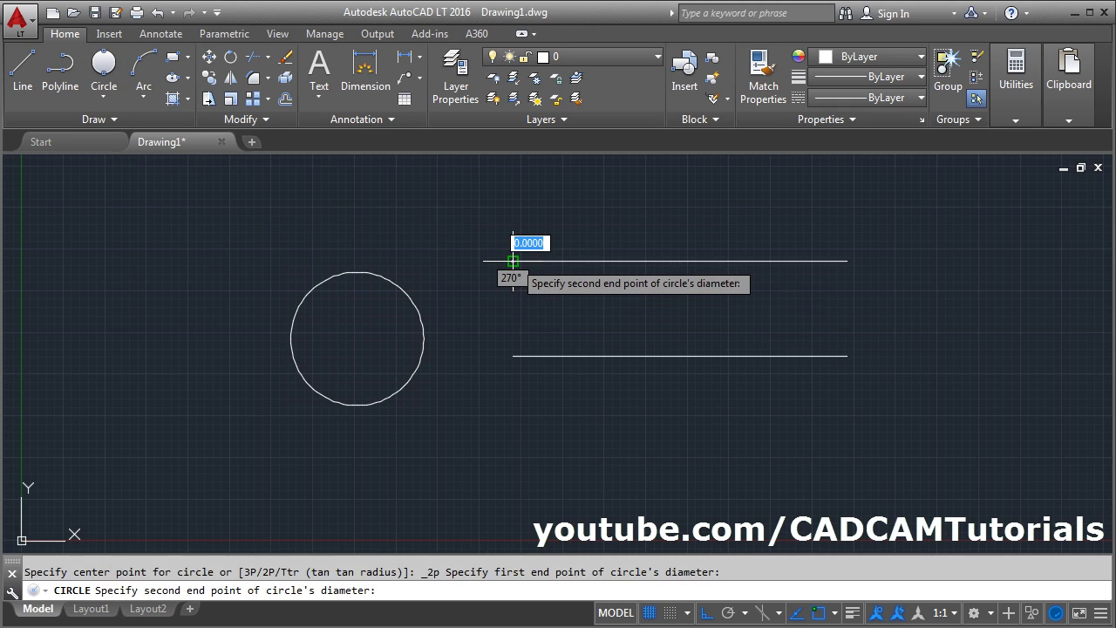
left_click(513, 356)
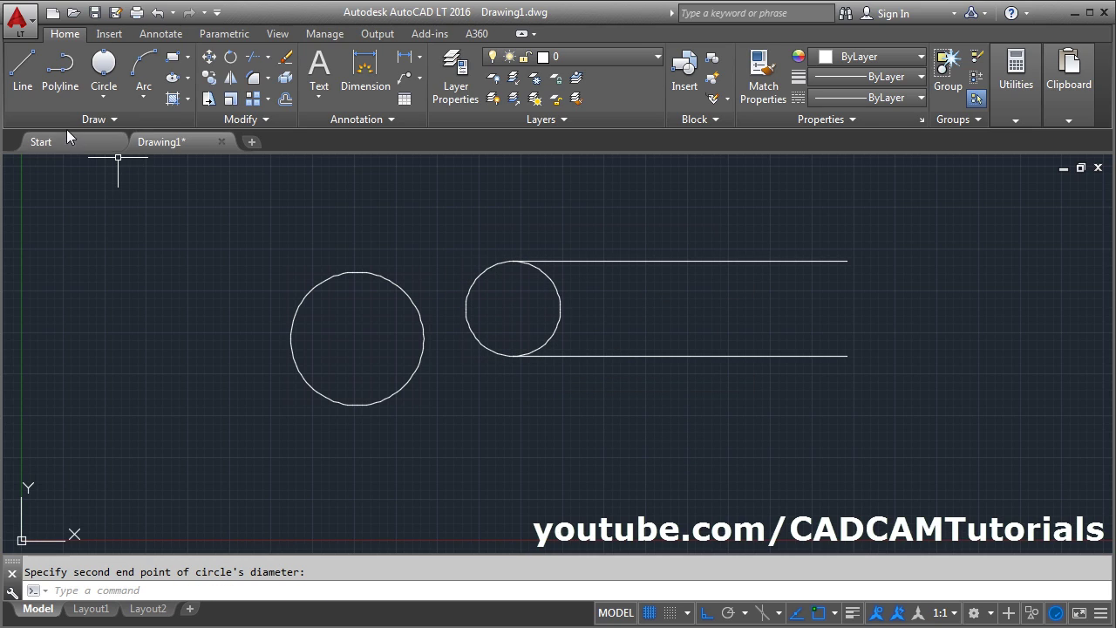
left_click(104, 95)
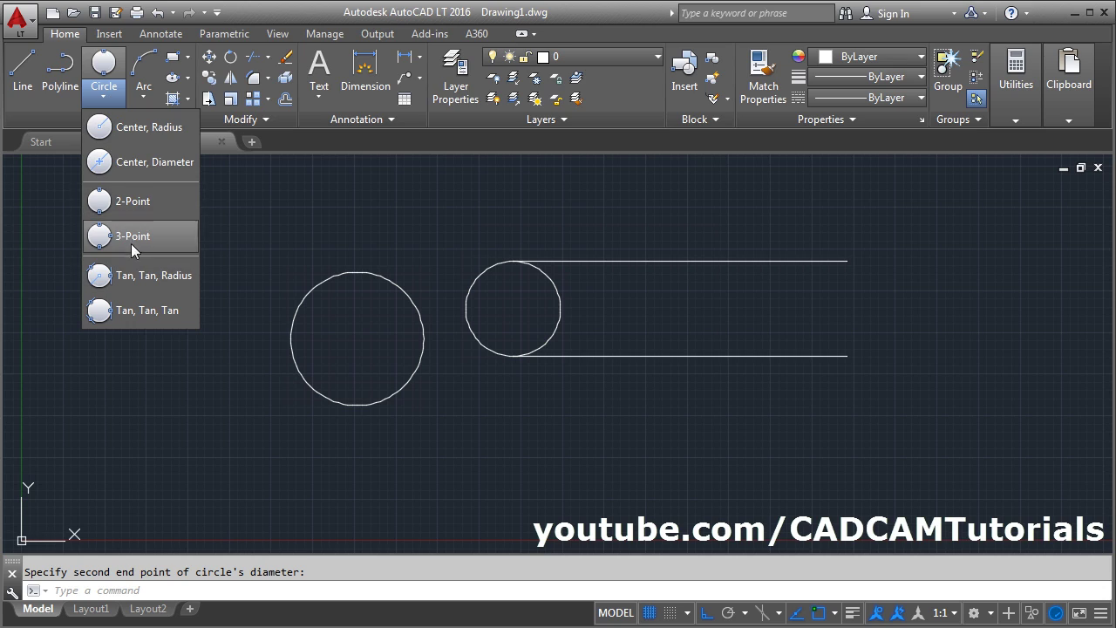
key("Escape")
Erase all the circles and lines with a selection window.
middle_click_drag(617, 340, 602, 248)
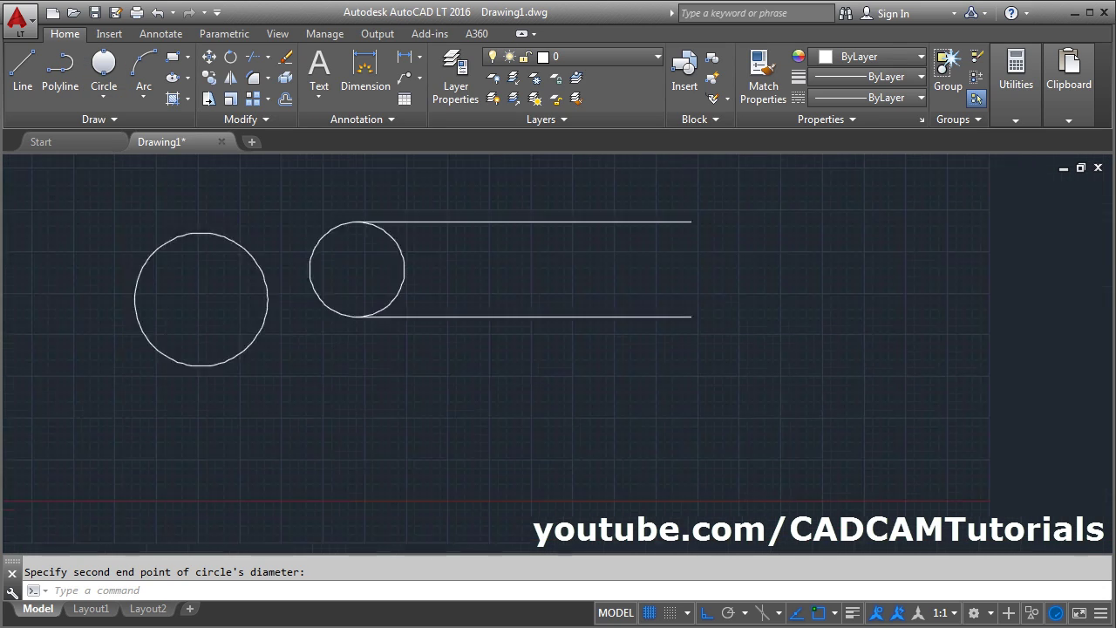
type("e")
key("Return")
left_click(247, 486)
key("Return")
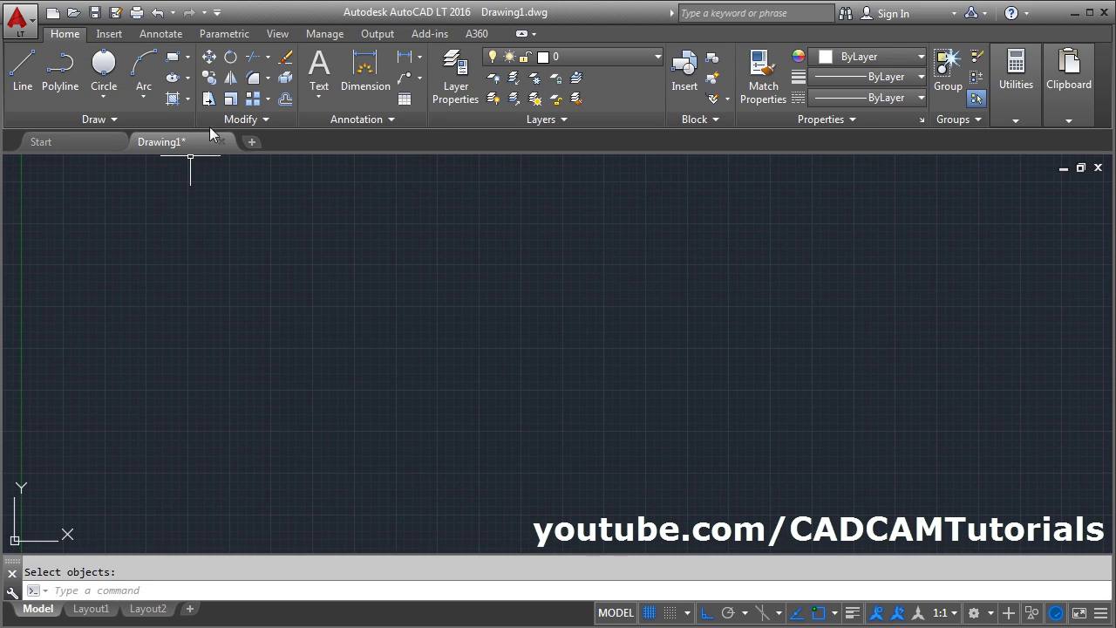
Draw a 3-sided polygon by Edge with a horizontal base near the centre.
left_click(187, 58)
left_click(209, 116)
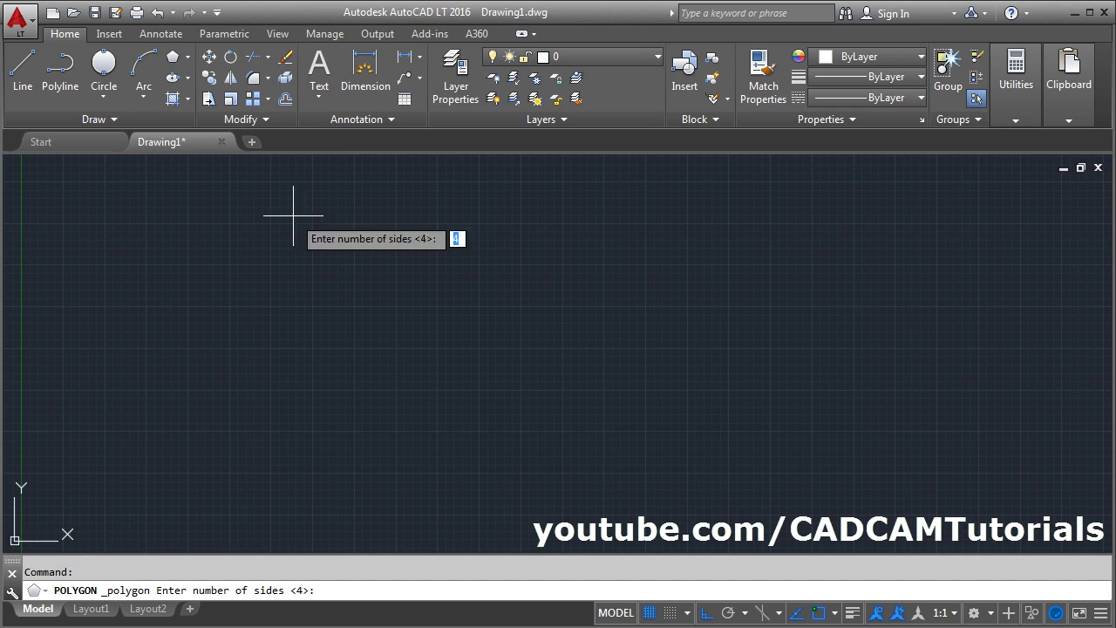
type("3")
key("Return")
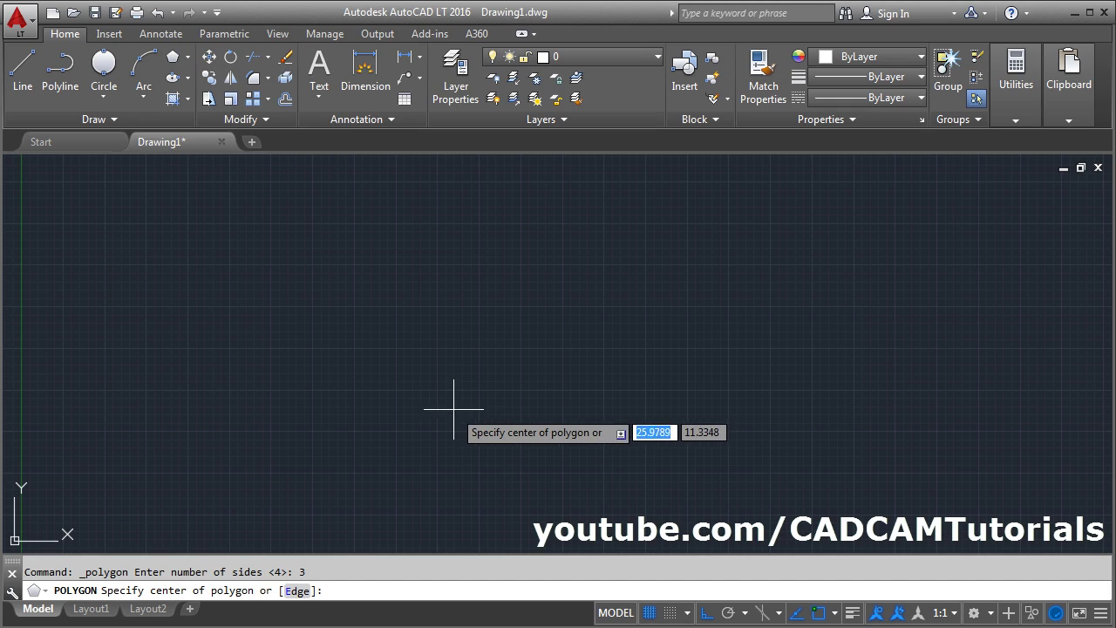
type("e")
key("Return")
left_click(396, 455)
left_click(679, 454)
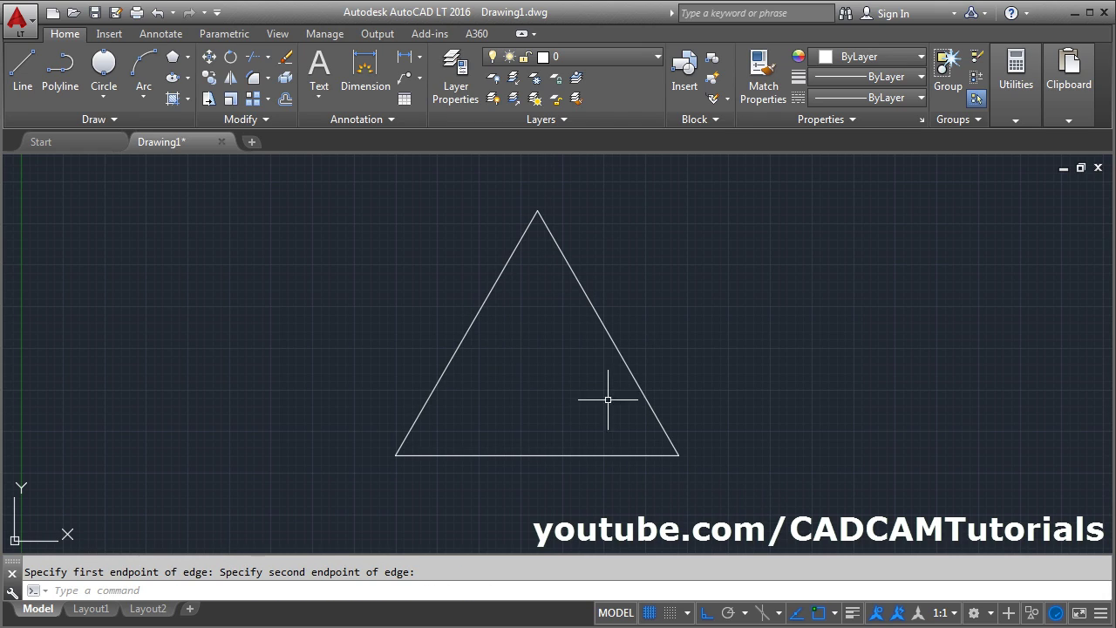
Draw a 3-Point circle through the midpoints of the triangle's three sides.
left_click(103, 96)
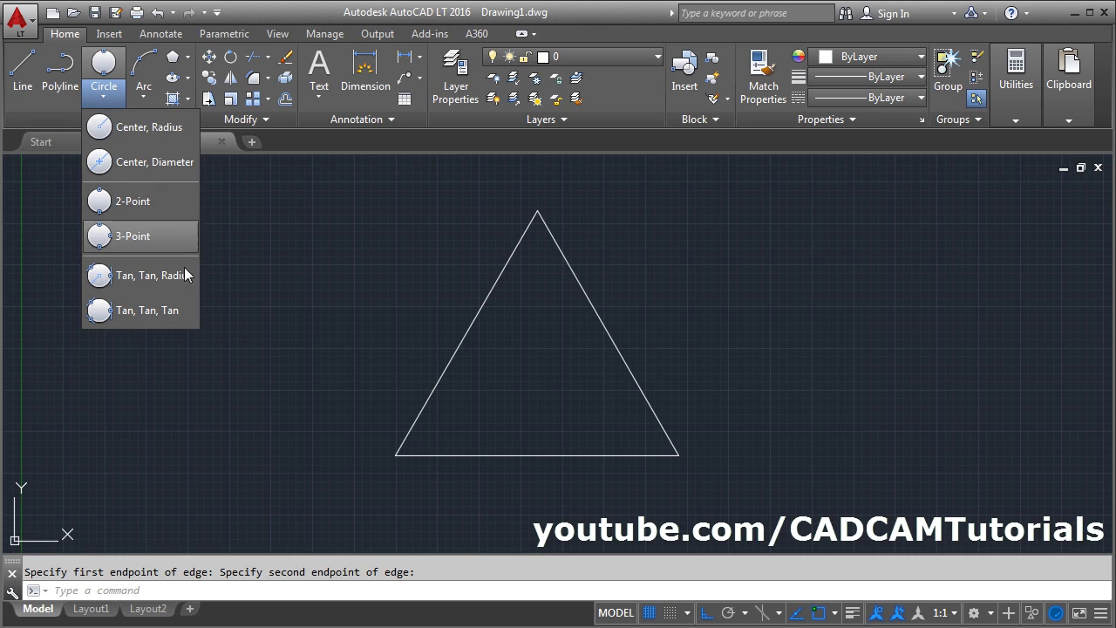
left_click(127, 236)
left_click(467, 332)
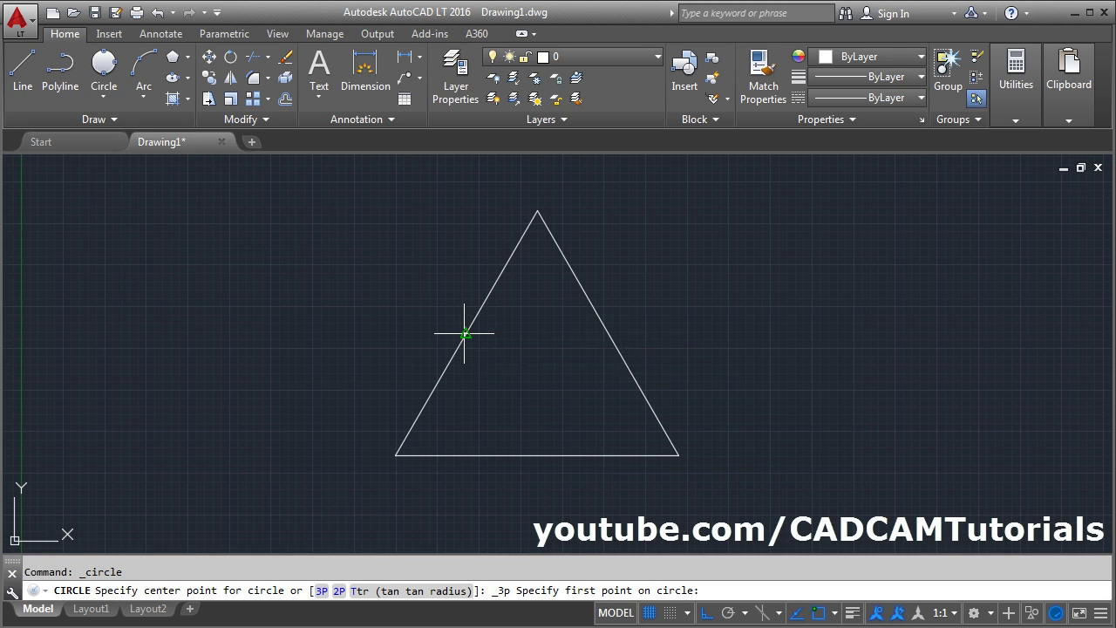
left_click(607, 332)
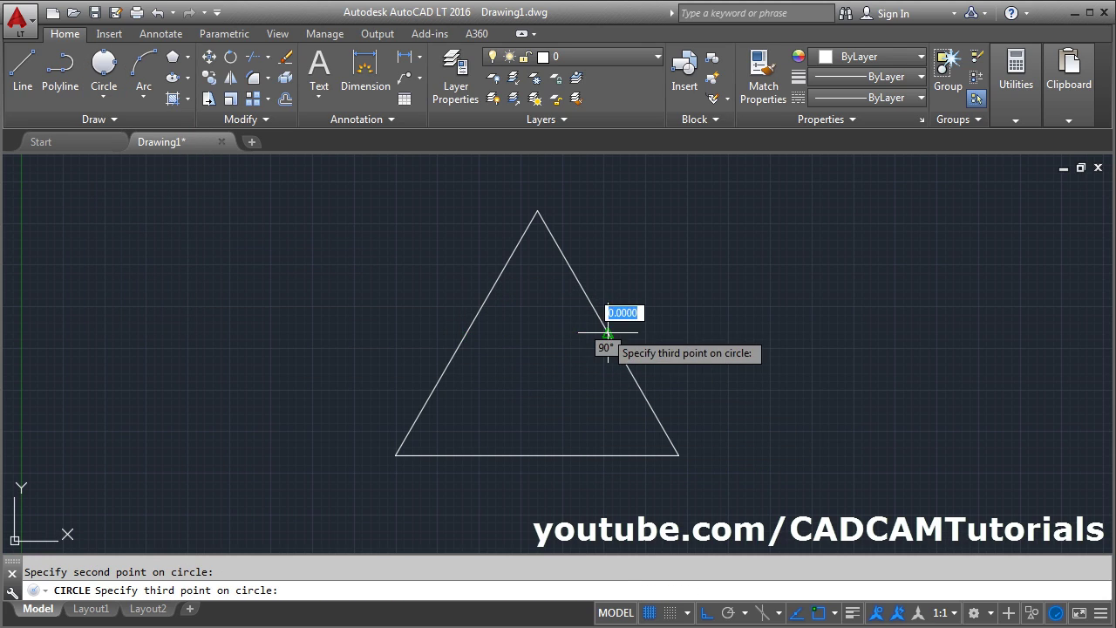
left_click(537, 454)
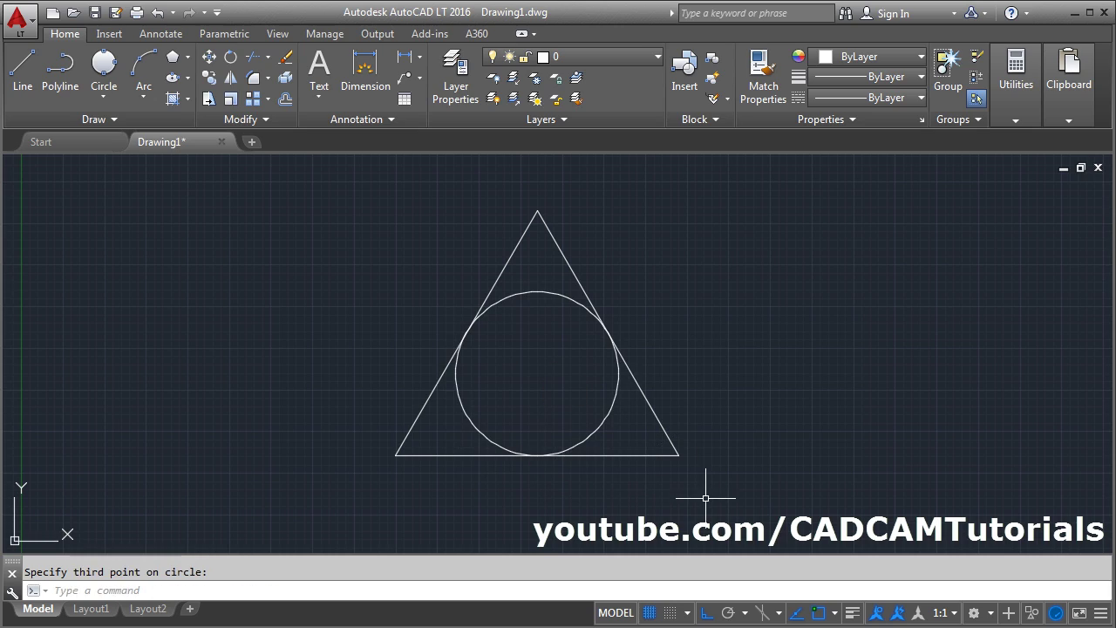
Erase the triangle and its circle with a crossing window.
type("e")
key("Return")
left_click(598, 478)
left_click(436, 331)
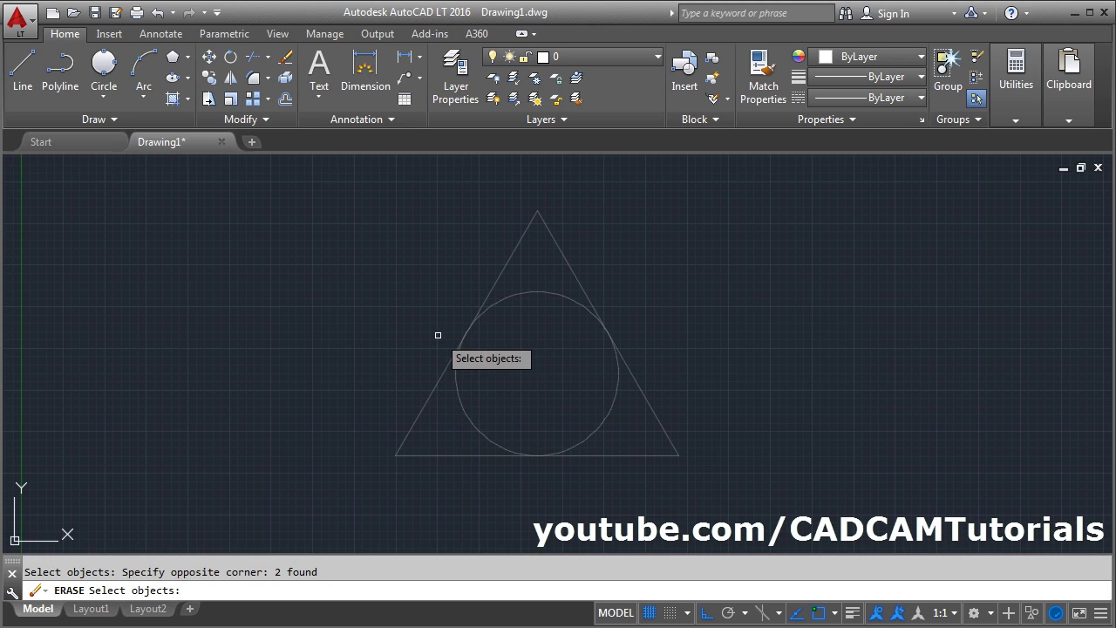
key("Return")
Draw a small circle near the top by centre and radius.
left_click(104, 96)
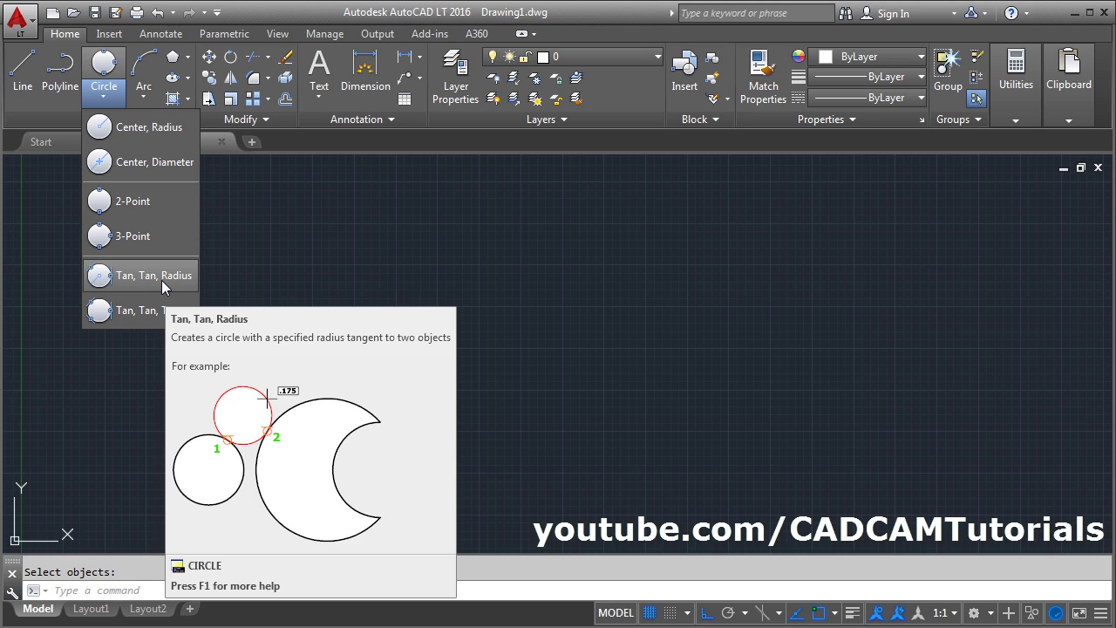
left_click(474, 304)
type("c")
key("Return")
left_click(485, 258)
left_click(530, 279)
Draw a larger circle centred directly below the small one.
key("Return")
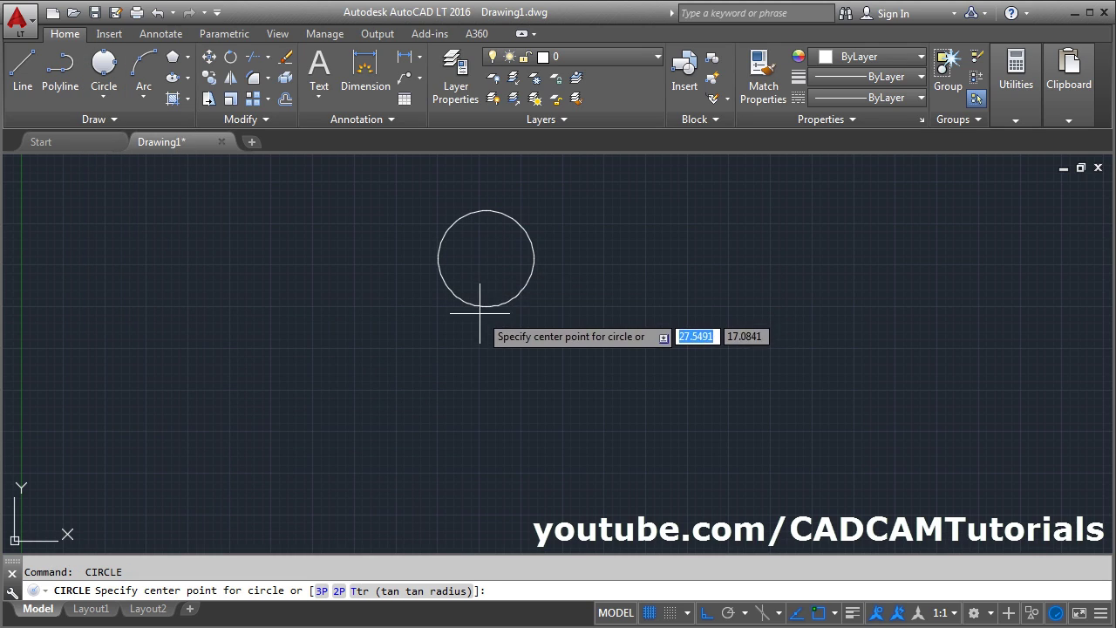
key("F3")
key("F3")
left_click(486, 427)
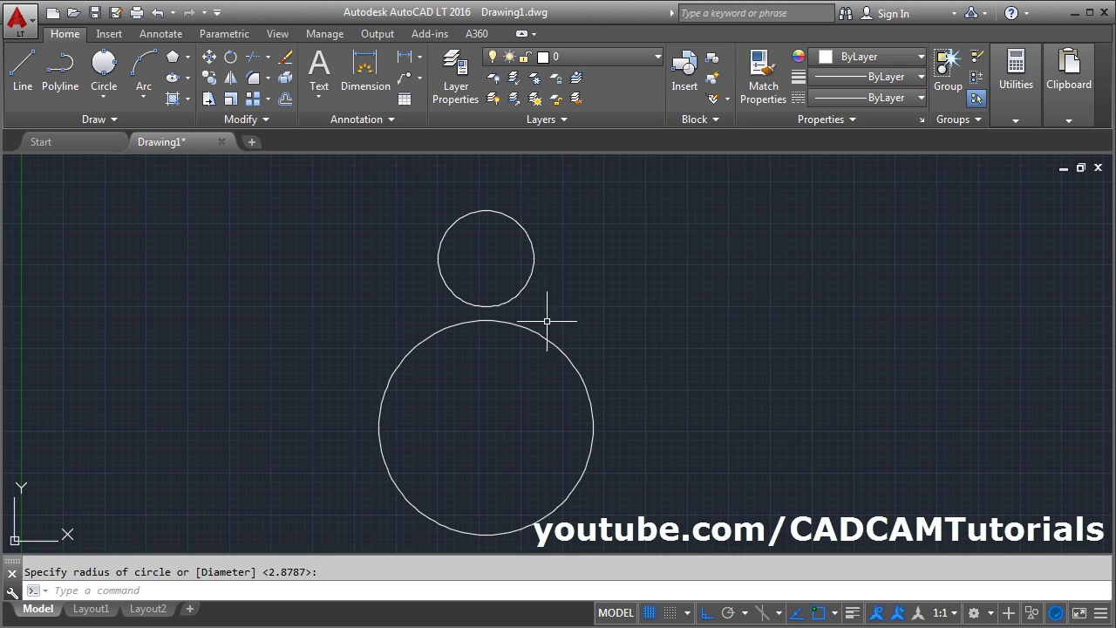
left_click(106, 99)
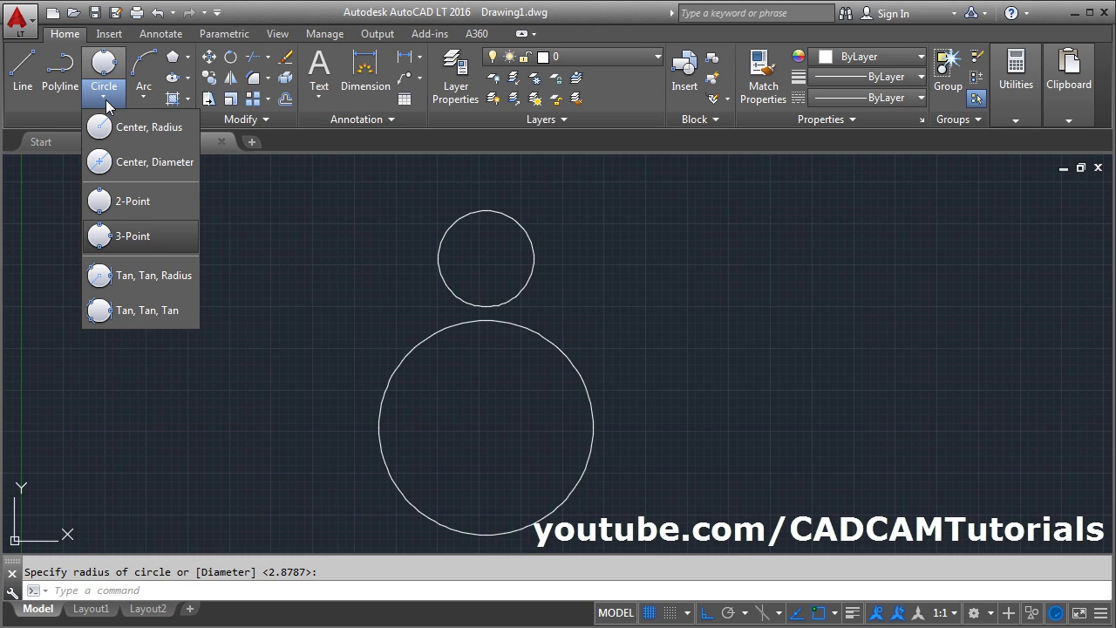
Draw a Tan, Tan, Radius circle of radius 5 touching the small and large circles.
left_click(133, 276)
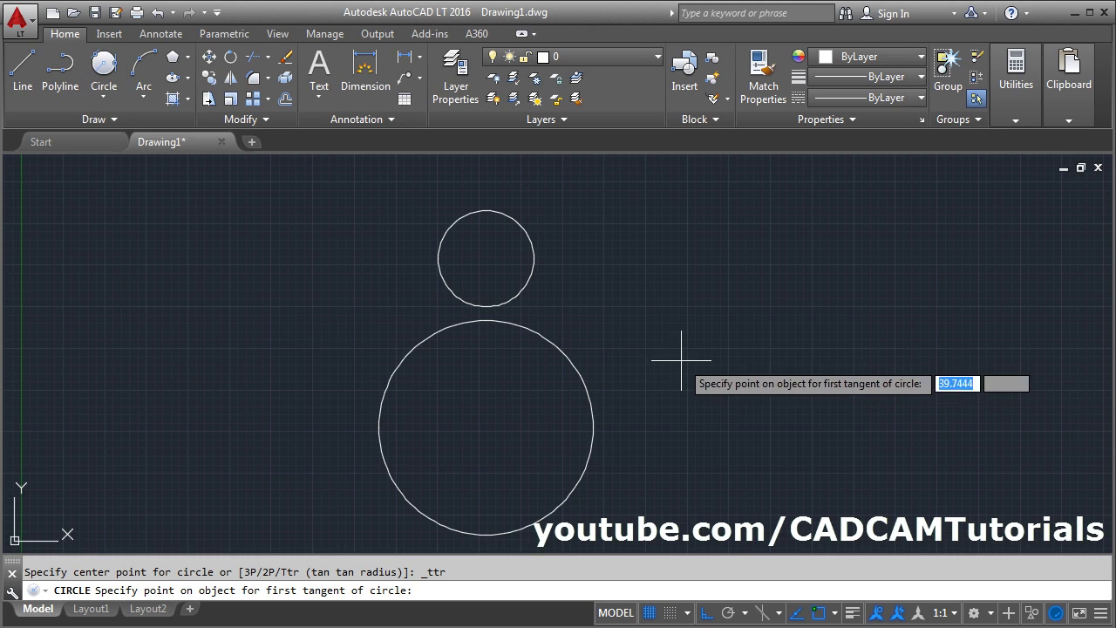
left_click(521, 279)
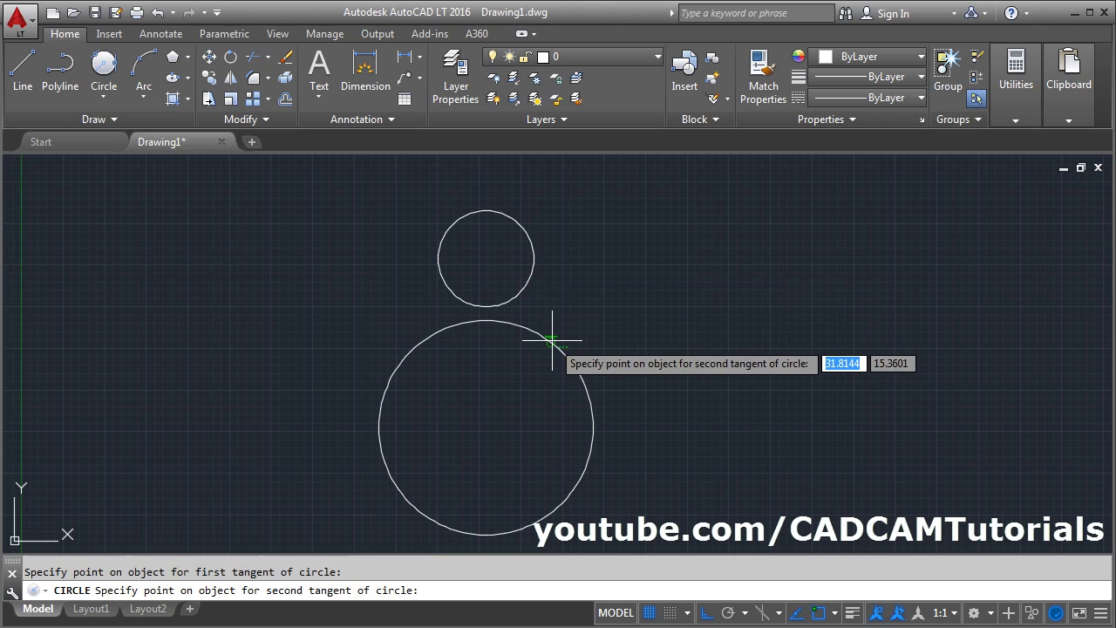
left_click(552, 340)
type("5")
key("Return")
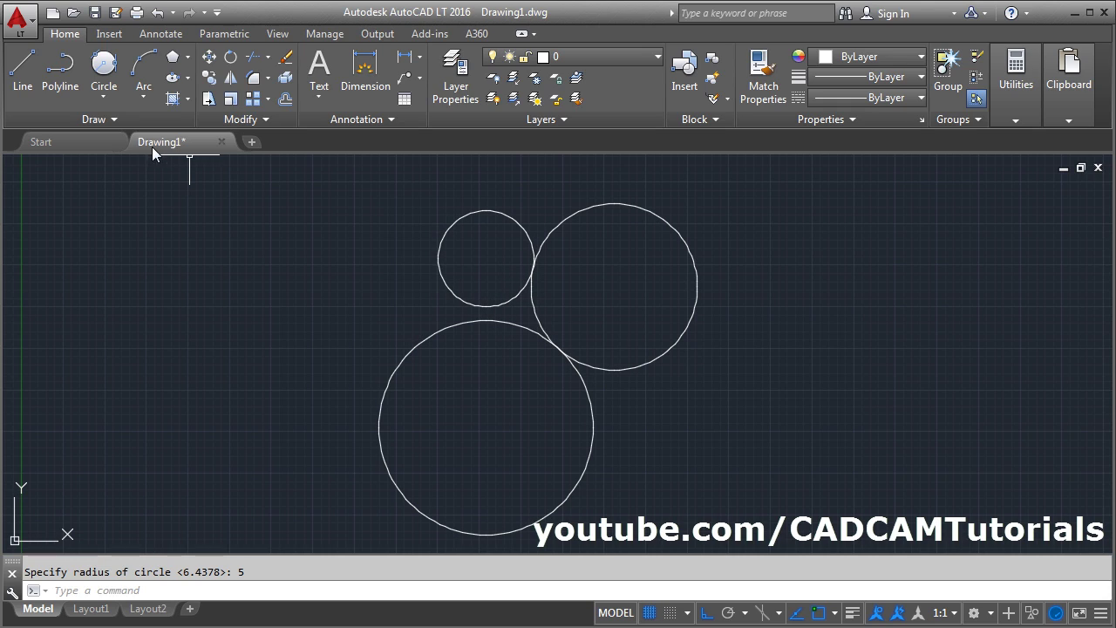
left_click(109, 98)
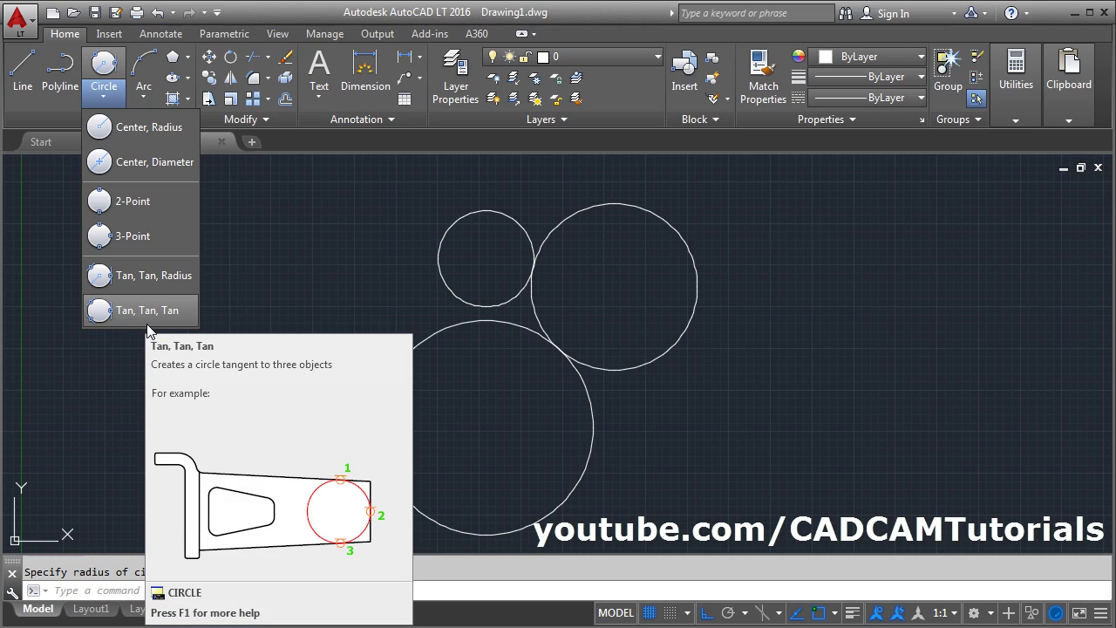
Draw a Tan, Tan, Tan circle touching all three existing circles.
left_click(123, 314)
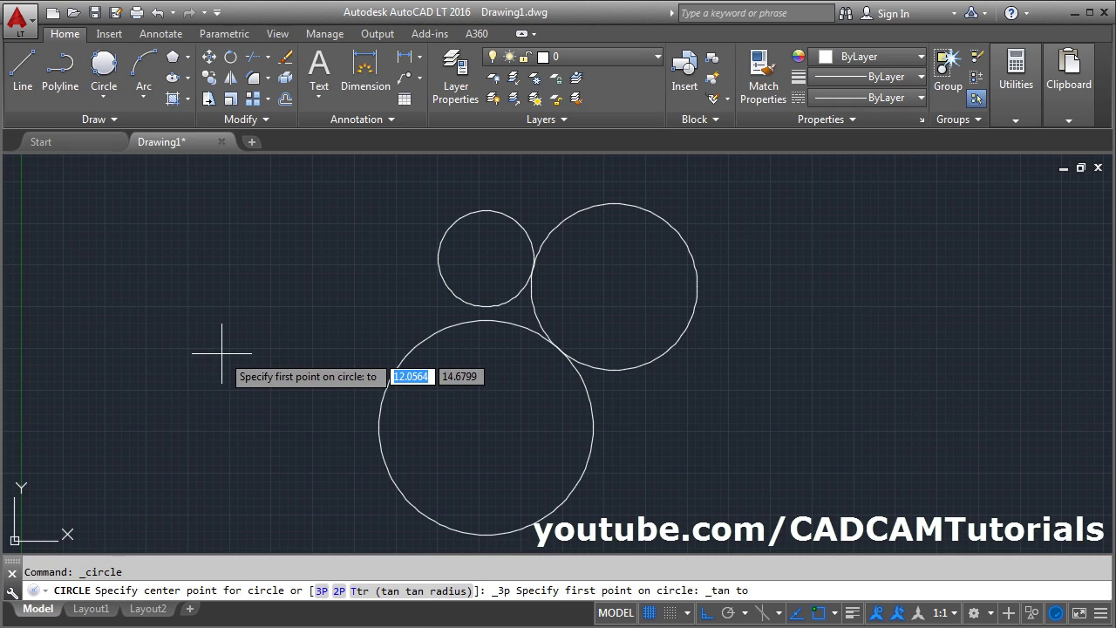
left_click(512, 301)
left_click(526, 307)
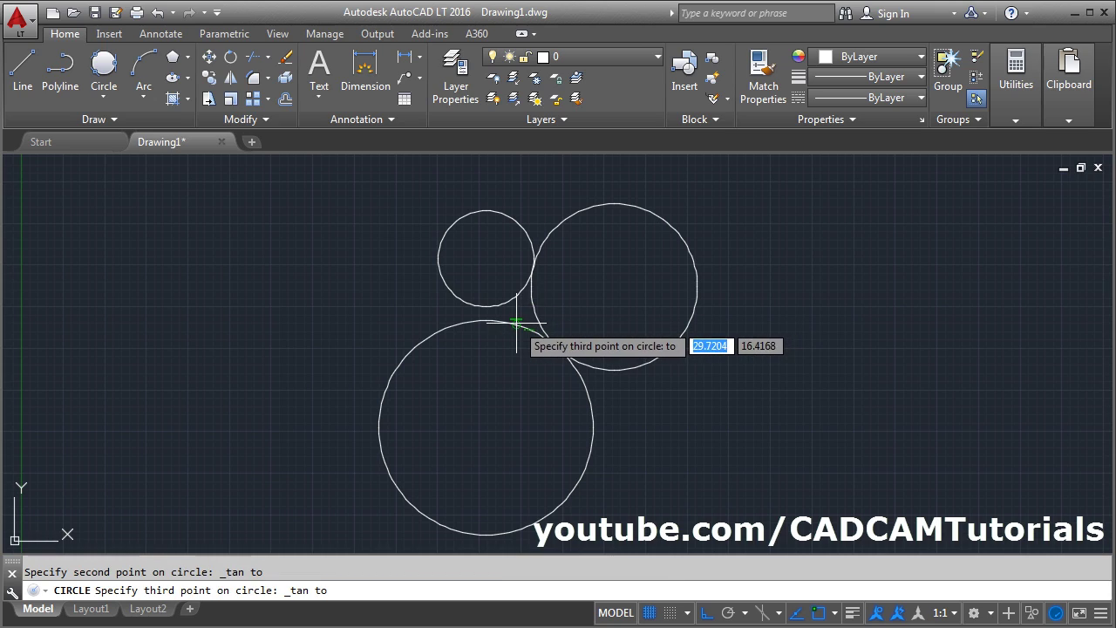
left_click(516, 324)
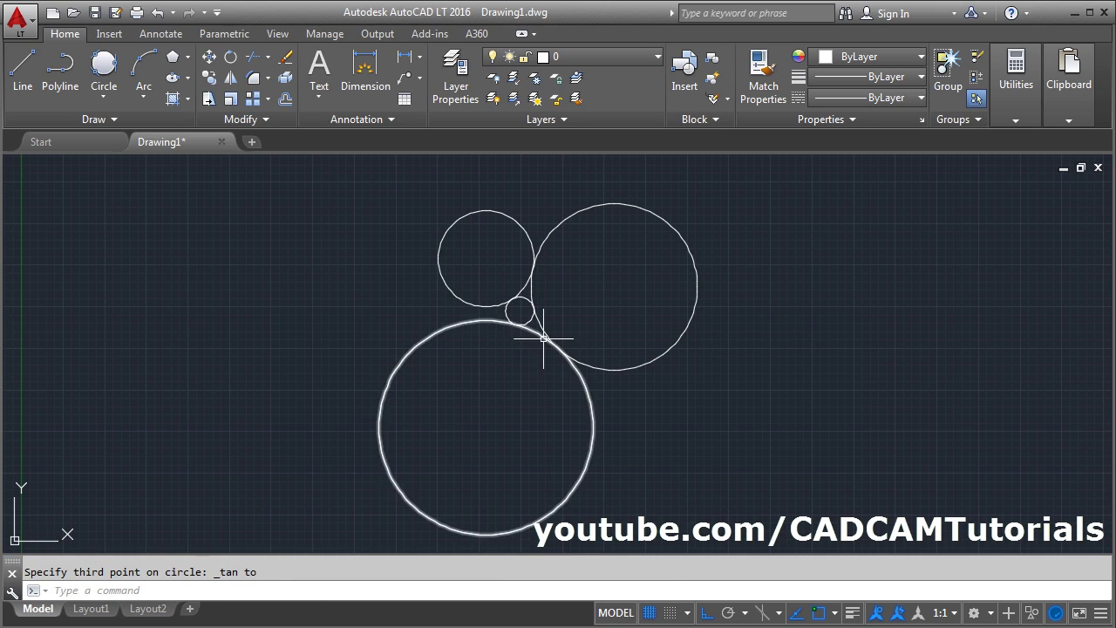
Start erasing the circles by opening a selection window over them.
type("e")
key("Return")
left_click(590, 242)
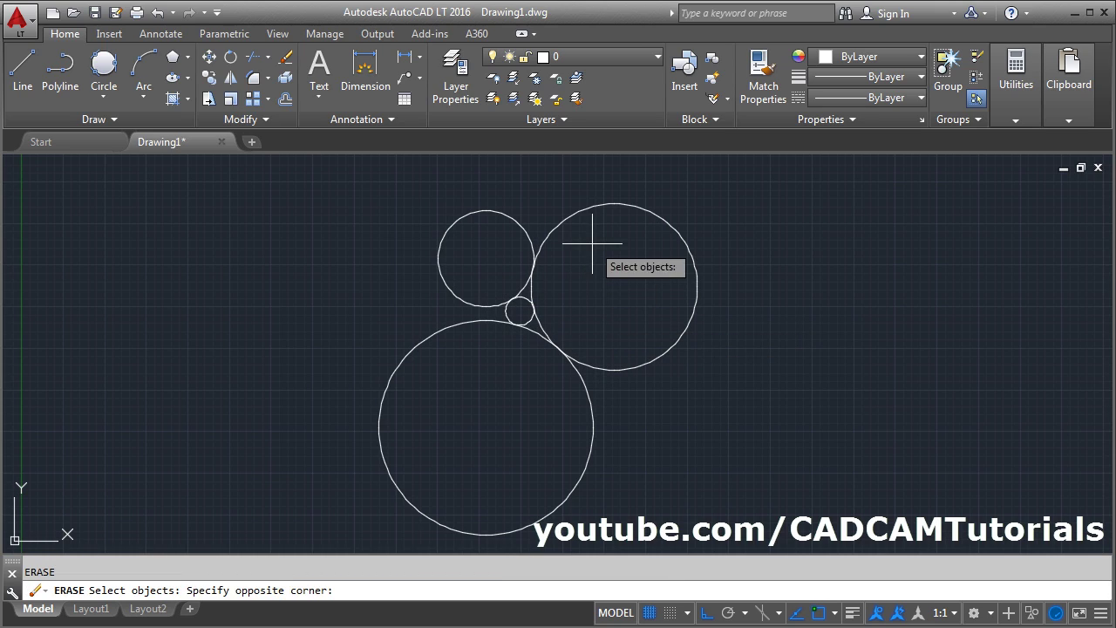
Erase the four circles, then draw a freely bending three-point arc with Ortho off.
left_click(497, 388)
key("Return")
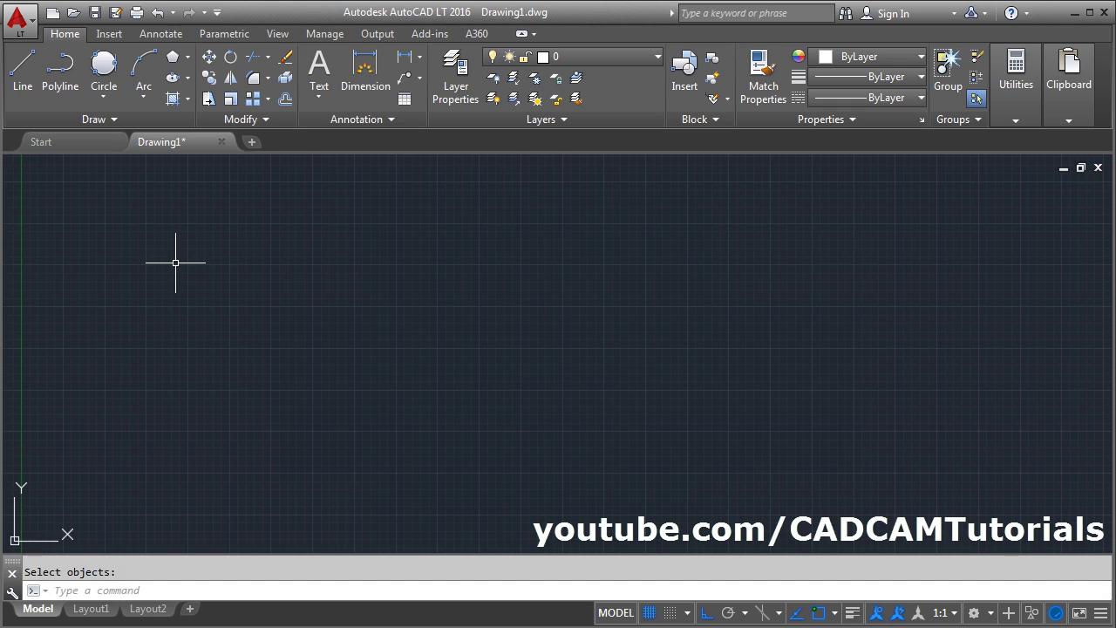
left_click(145, 70)
left_click(338, 361)
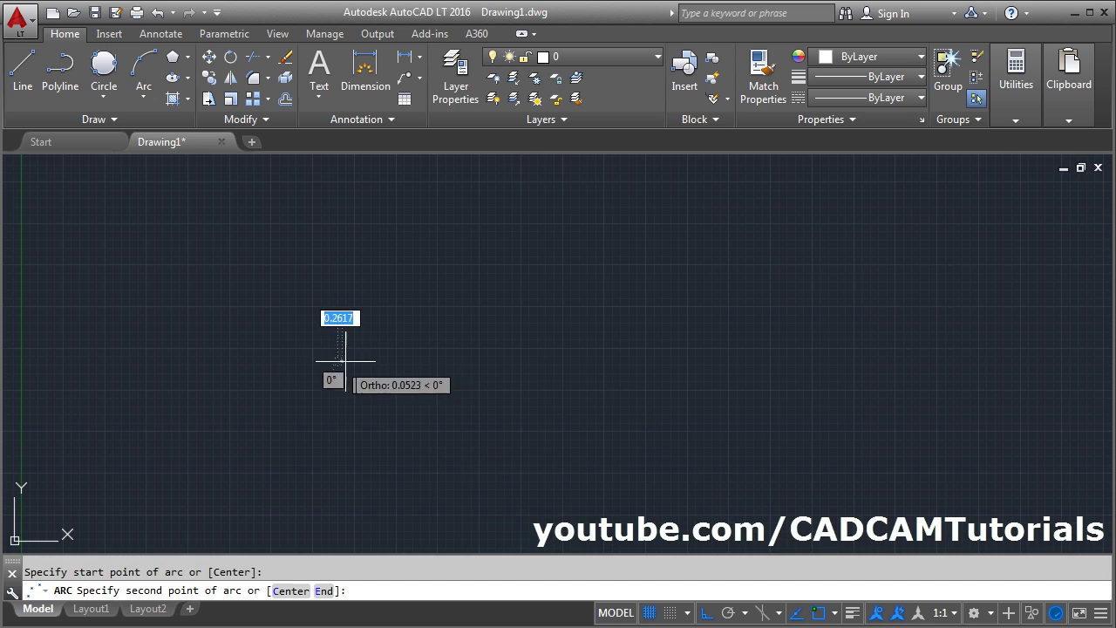
left_click(707, 612)
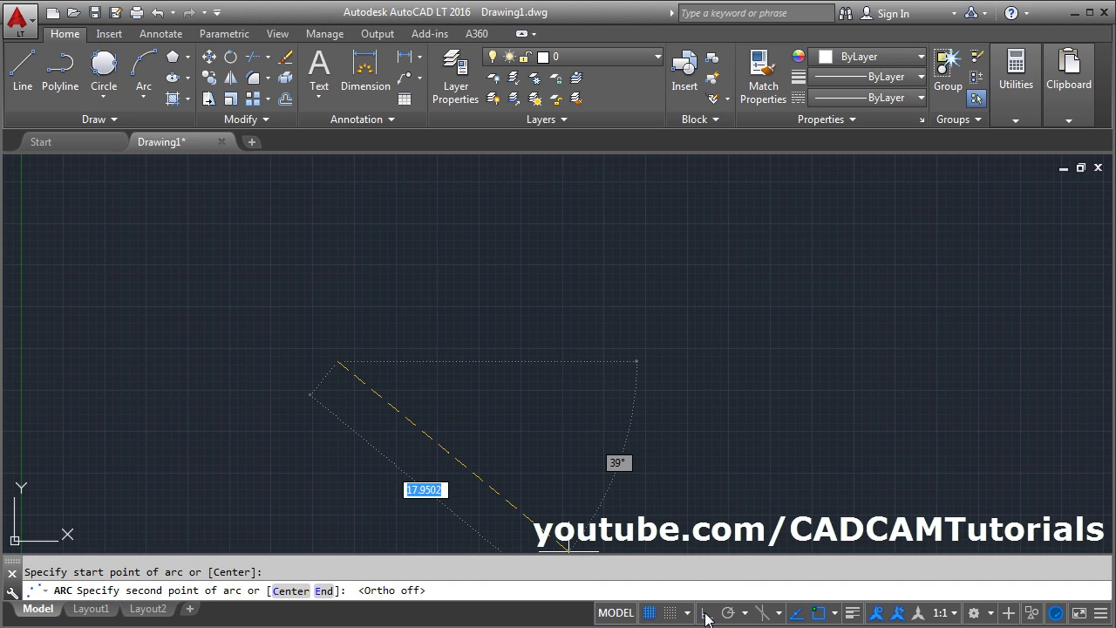
left_click(615, 295)
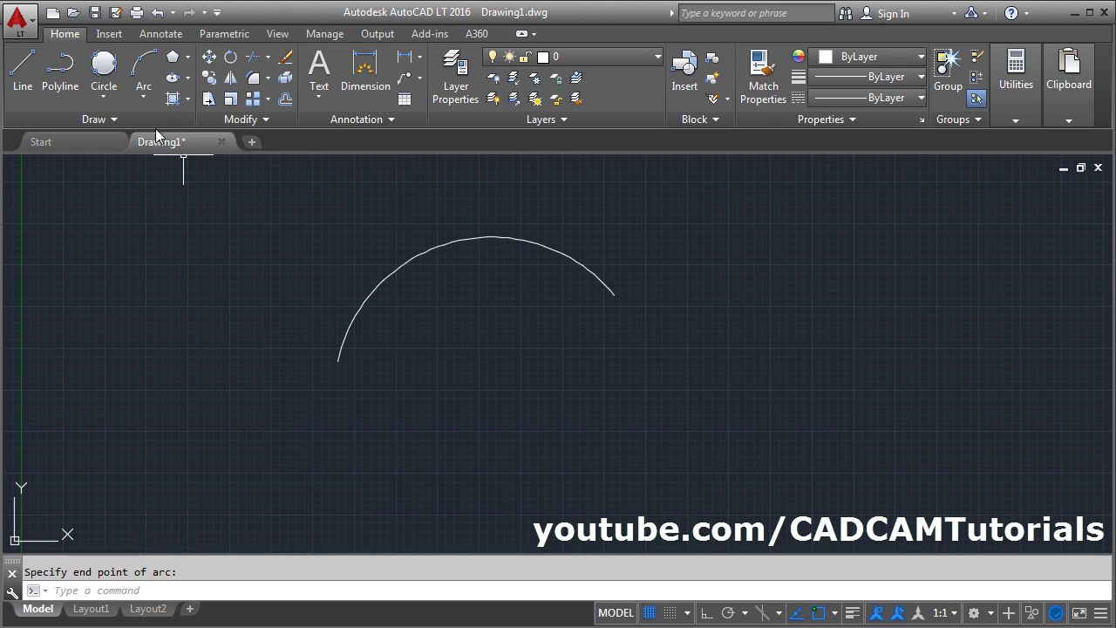
left_click(143, 98)
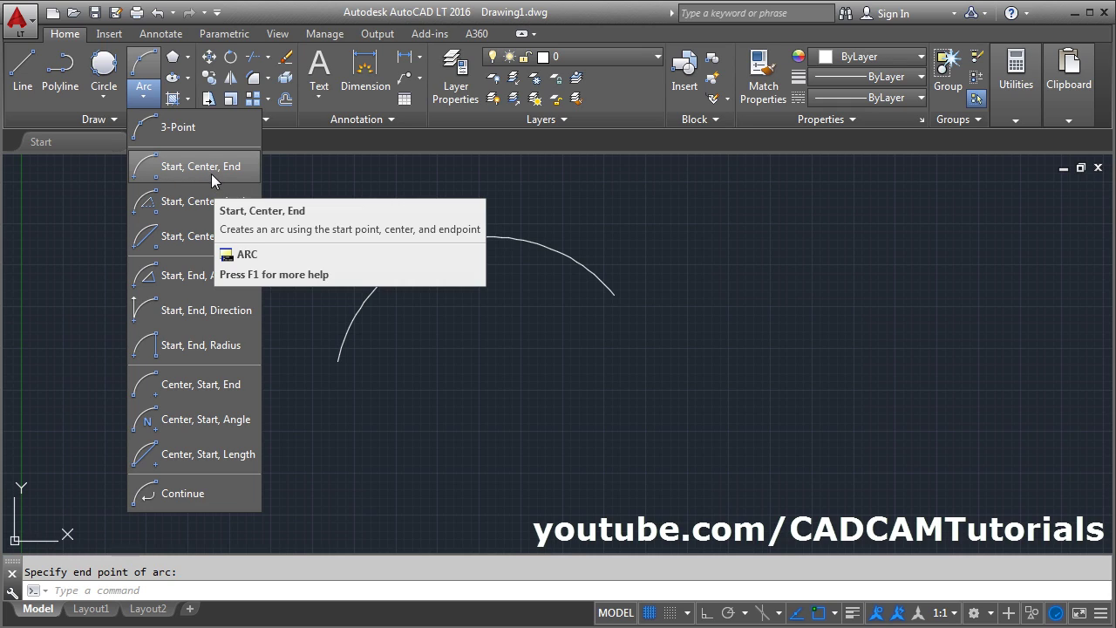
Erase the three-point arc from the drawing.
left_click(415, 372)
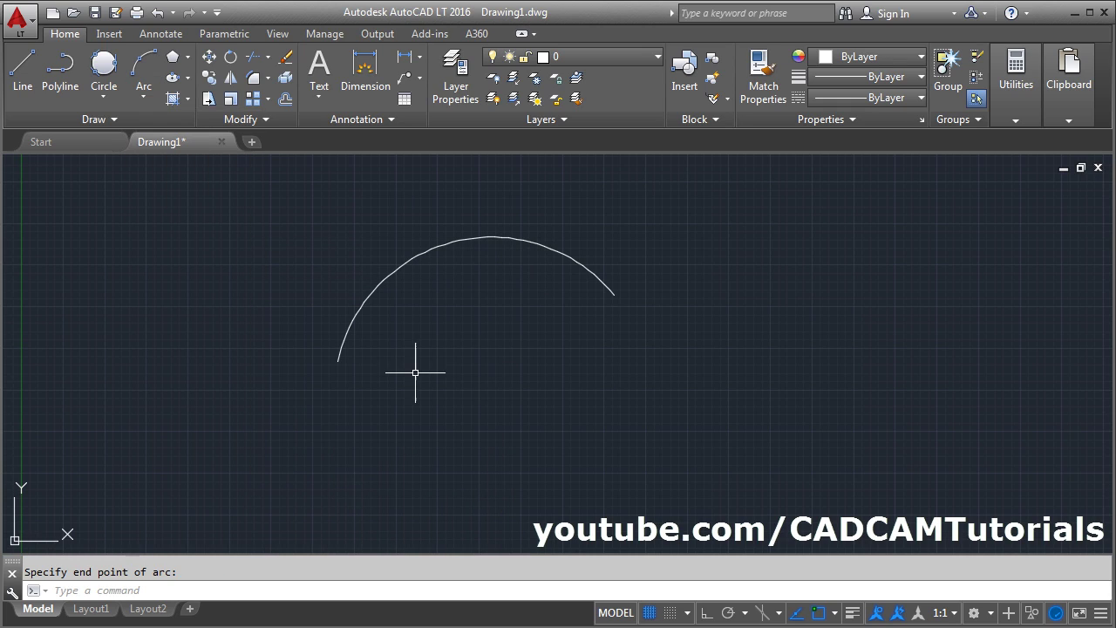
key("Escape")
type("e")
key("Return")
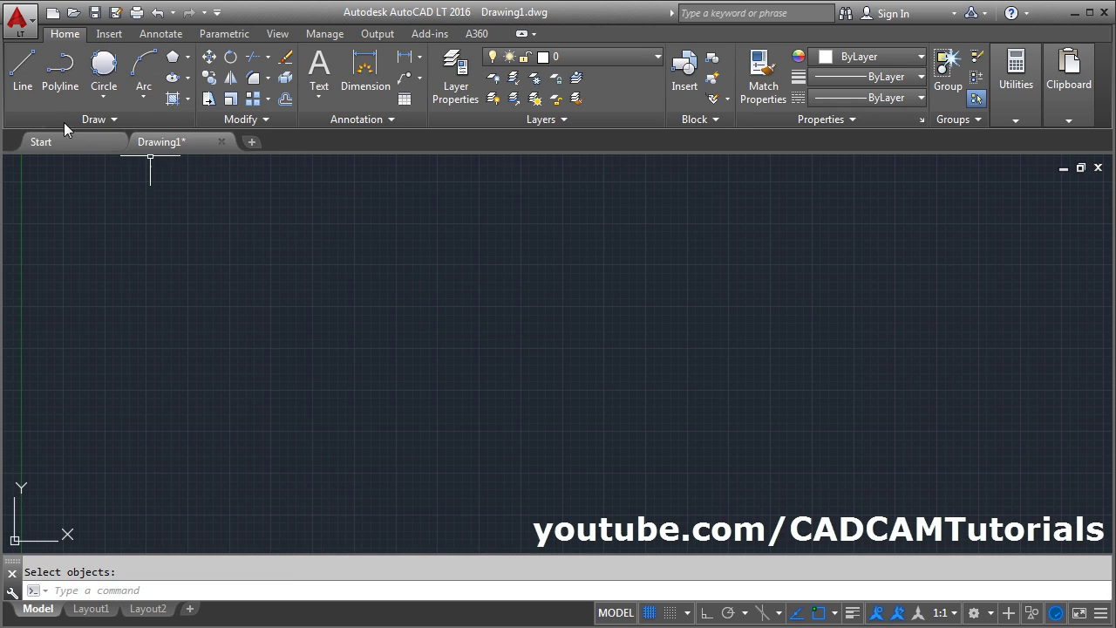
Draw an L with Ortho on: a 10-unit line down and a 10-unit line left.
left_click(22, 69)
left_click(598, 262)
key("F8")
type("10")
key("Return")
type("10")
key("Return")
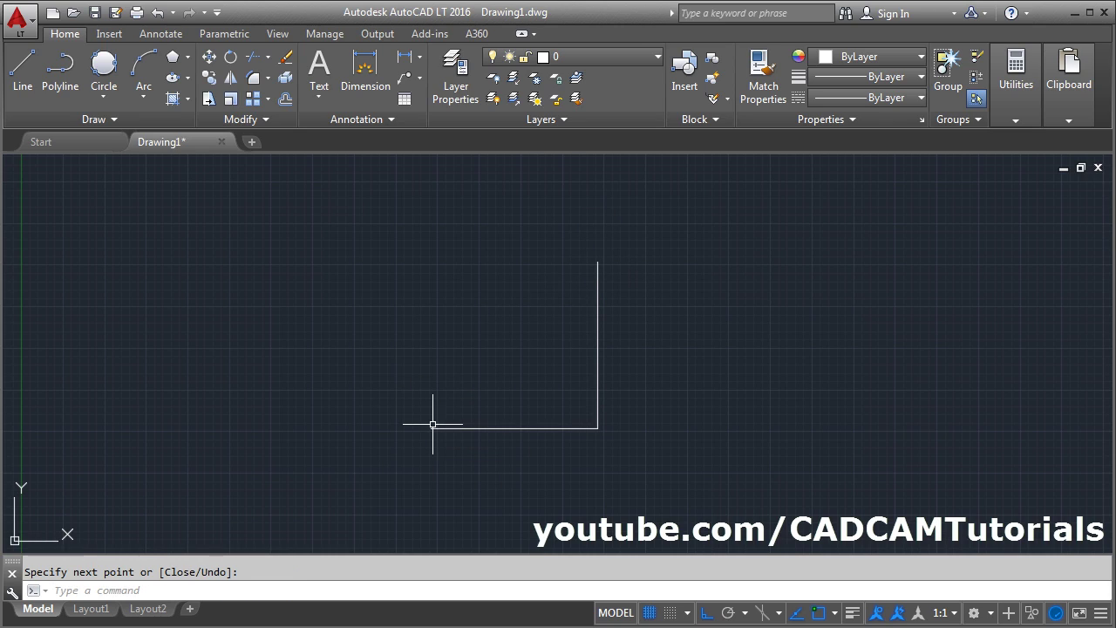
left_click(139, 98)
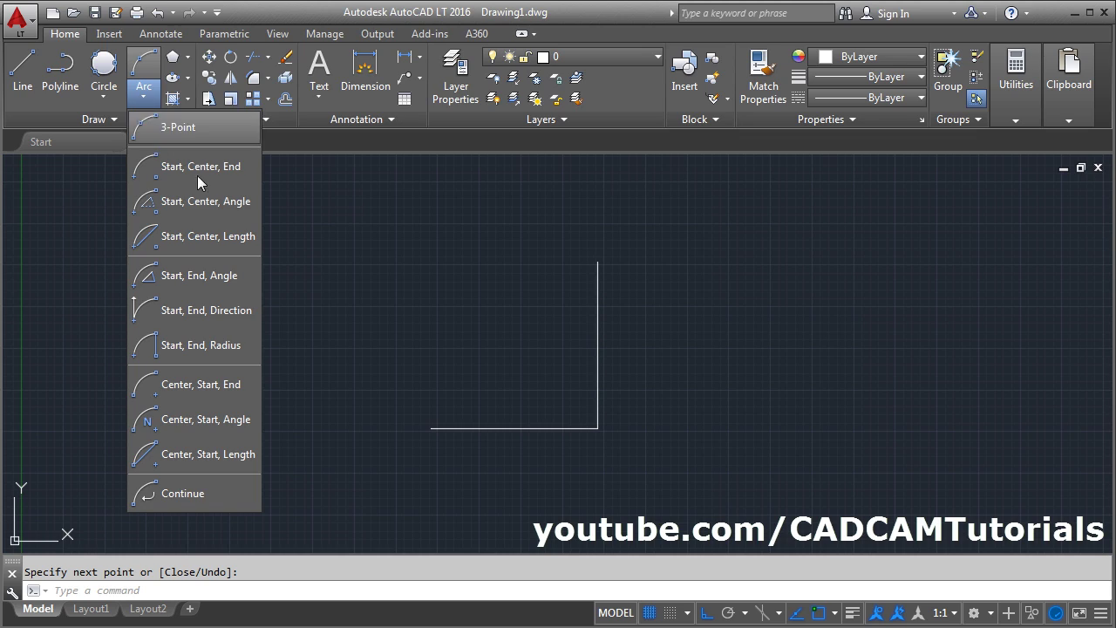
Draw a Start-Center-End arc from the vertical line's top, centred on the corner, to the horizontal line's end.
left_click(197, 170)
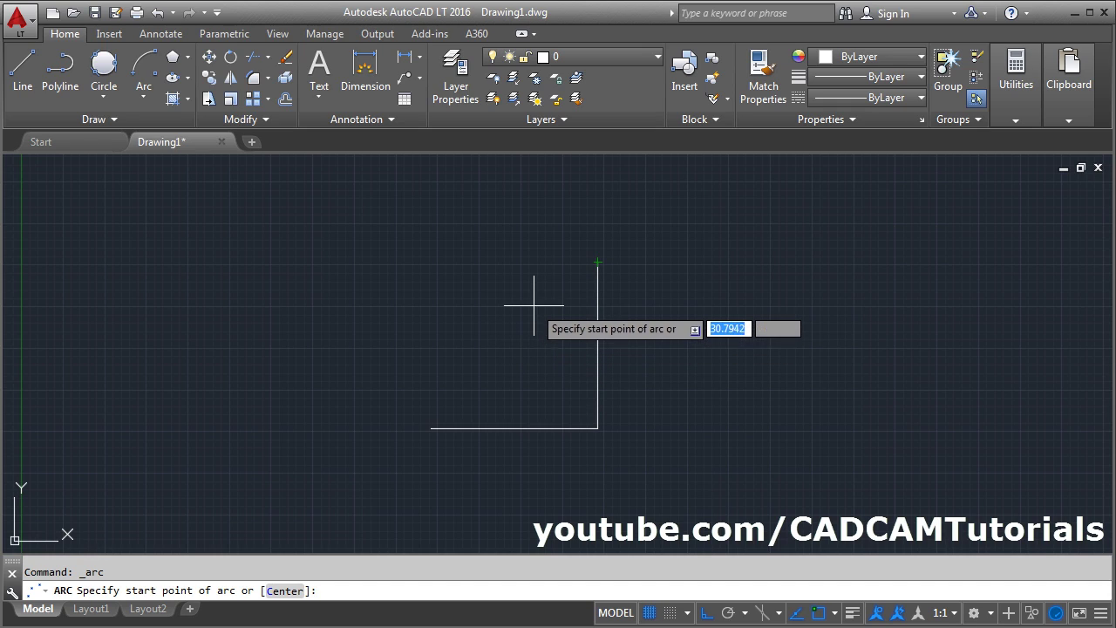
left_click(598, 262)
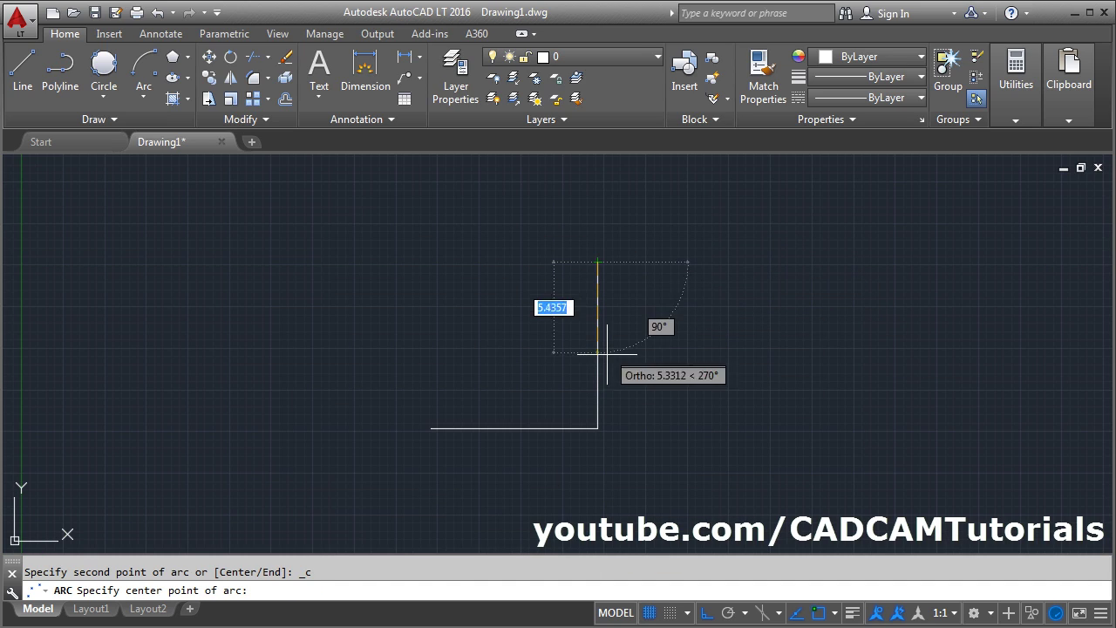
left_click(597, 428)
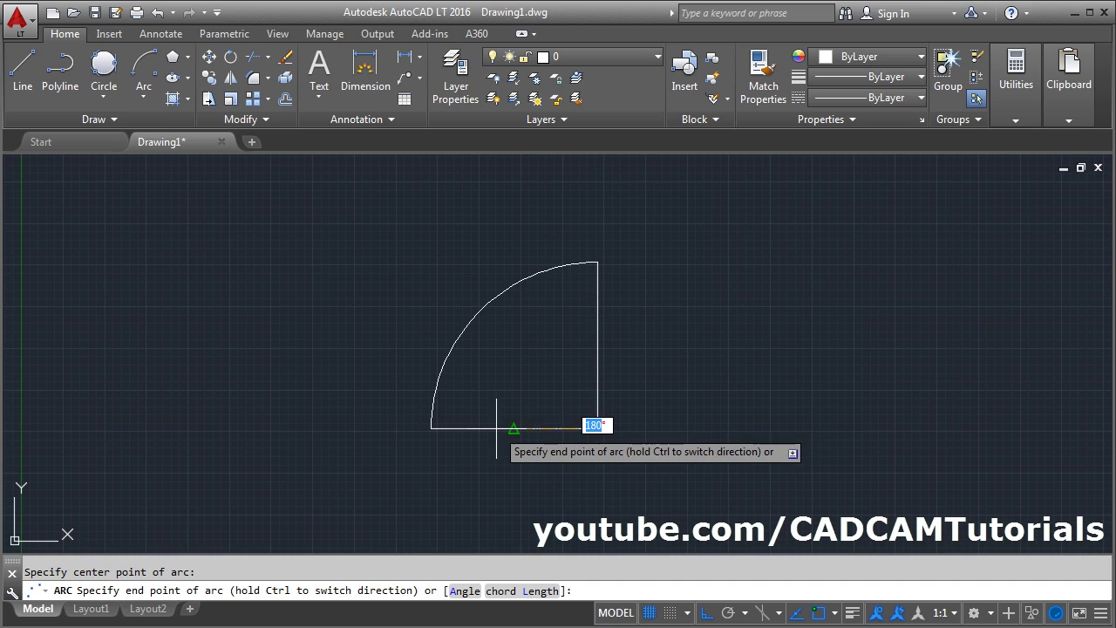
left_click(431, 429)
left_click(143, 96)
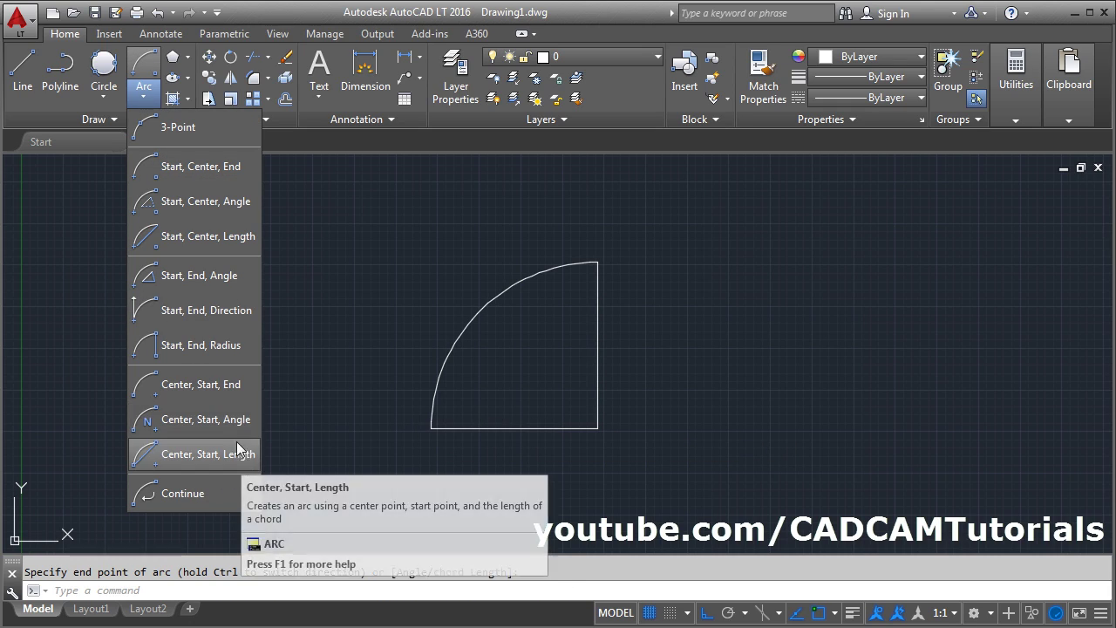
left_click(381, 367)
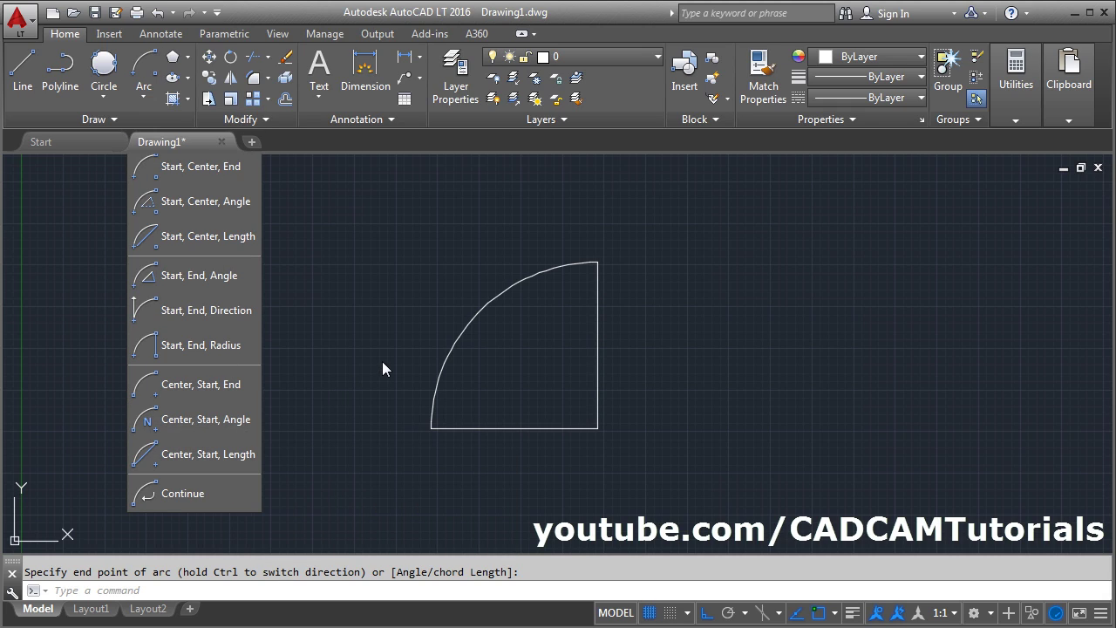
Erase the arc and both lines with a selection window, leaving the drawing empty.
type("e")
key("Return")
left_click(644, 461)
left_click(419, 274)
key("Return")
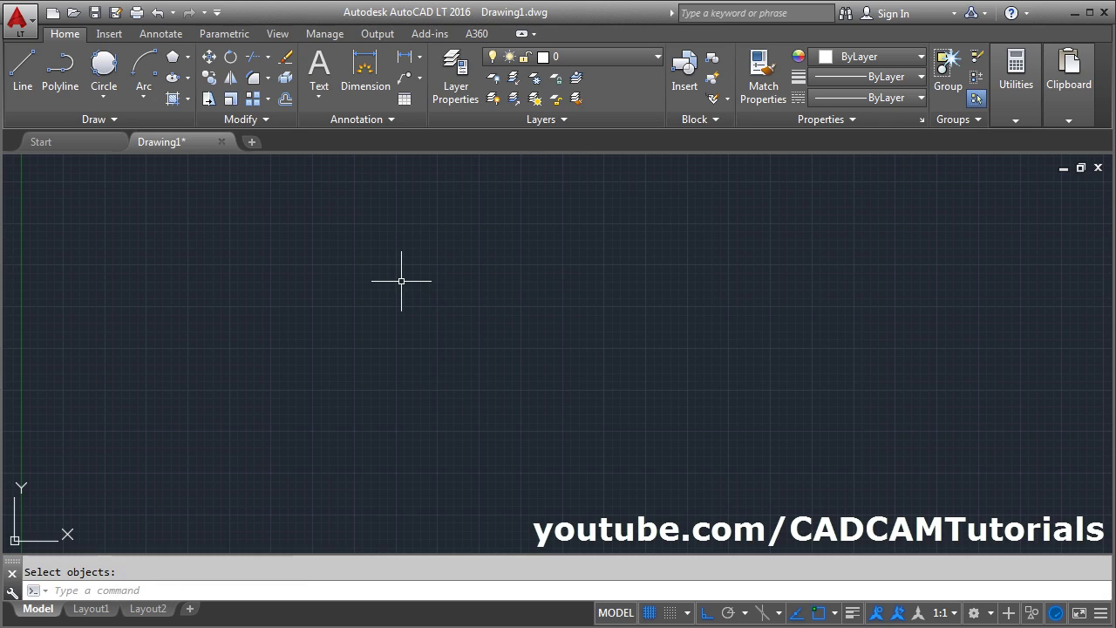